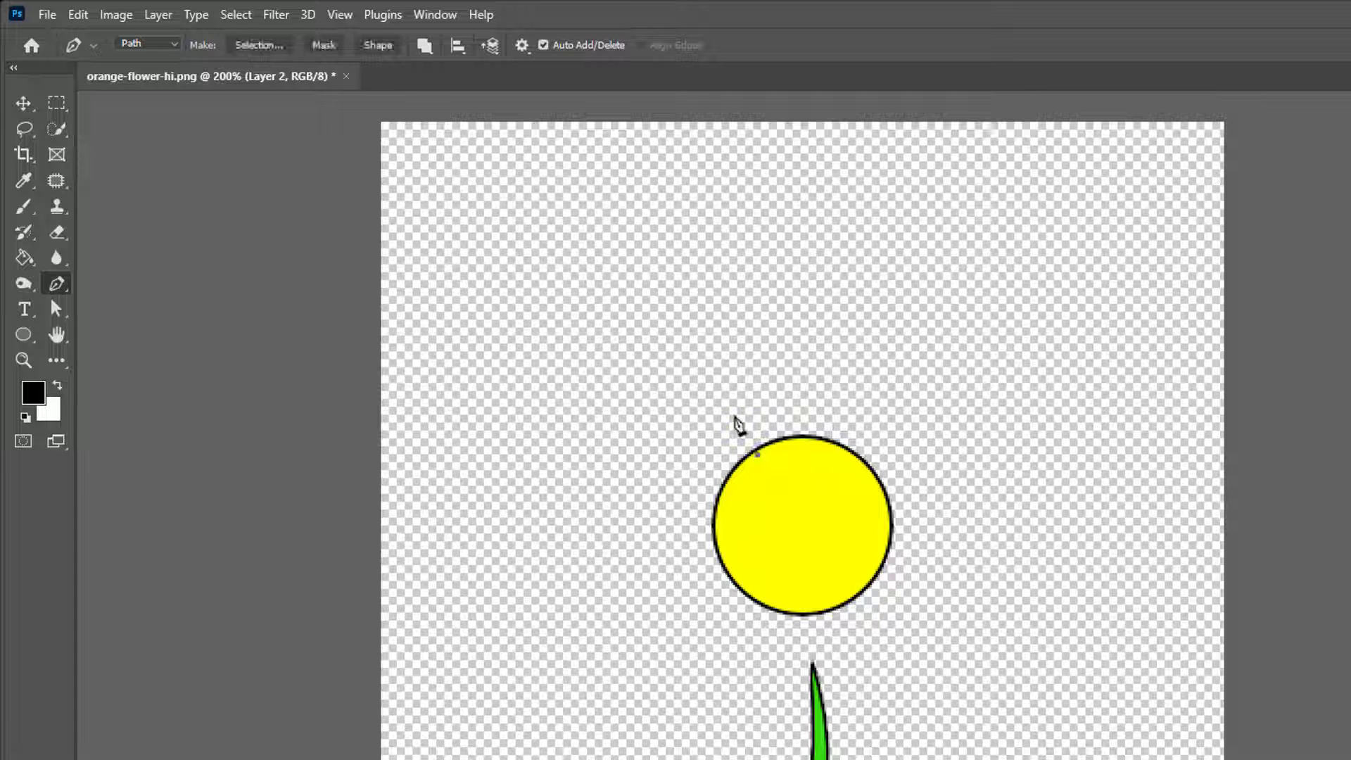
Draw a closed, rounded petal path with the Pen tool, rising from the upper edge of the yellow circle
drag(725, 292, 738, 214)
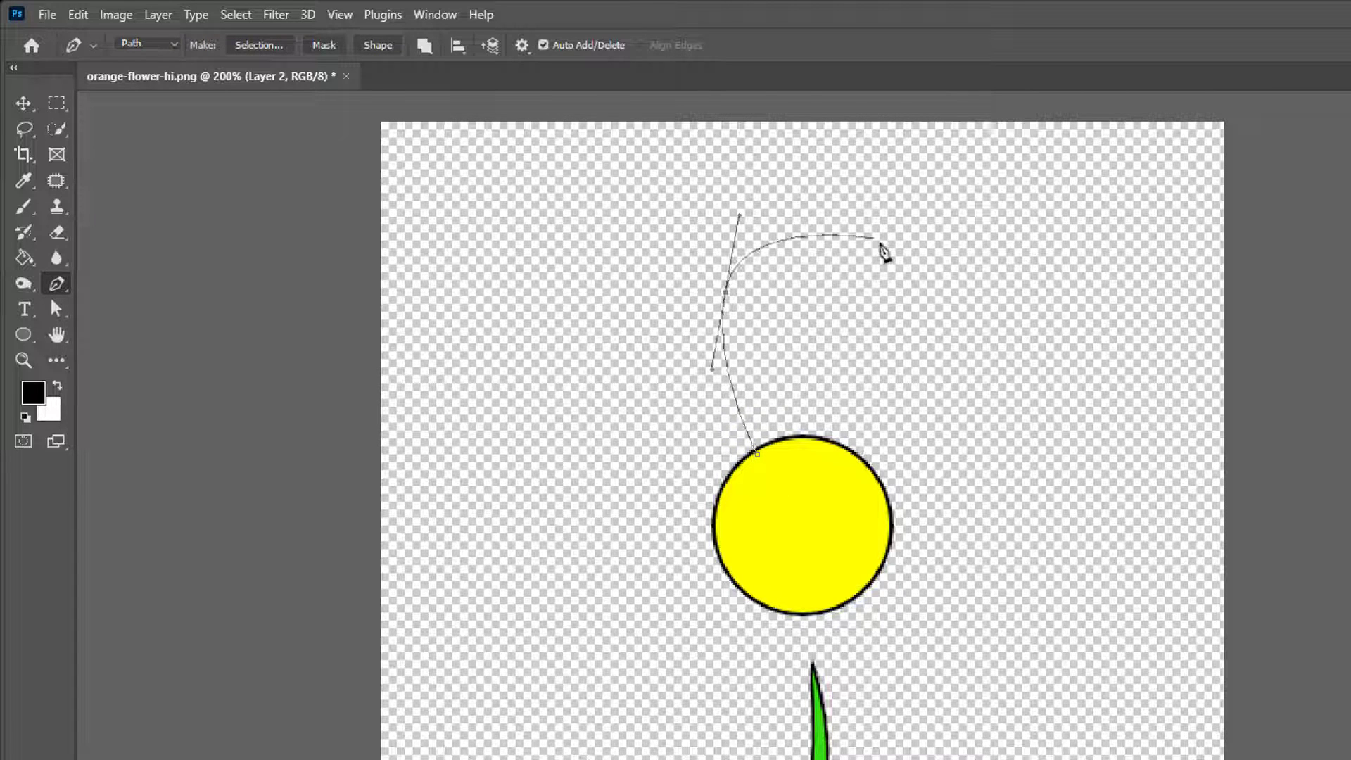
drag(896, 257, 911, 288)
drag(883, 433, 778, 476)
click(757, 454)
drag(725, 291, 731, 205)
Set the foreground color to ffb400
click(37, 407)
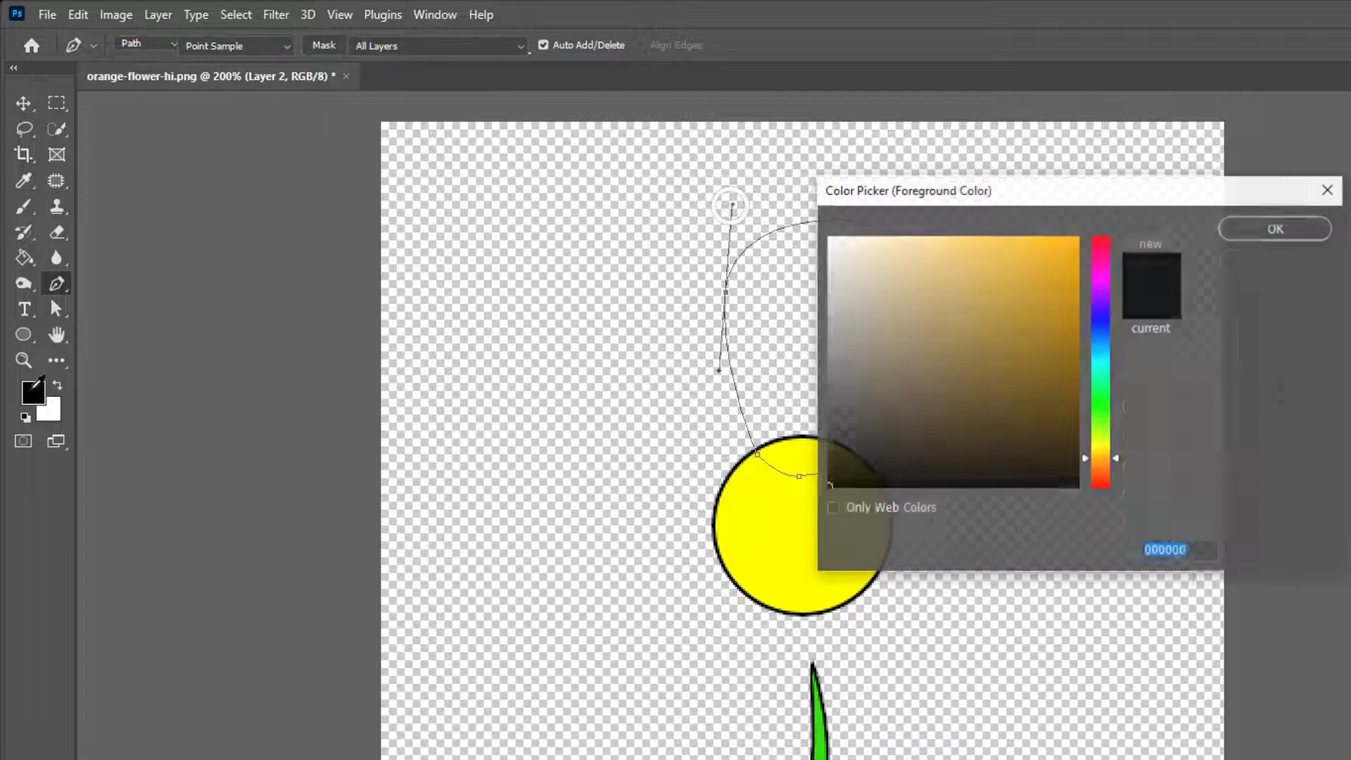
click(1180, 550)
text(ffb400)
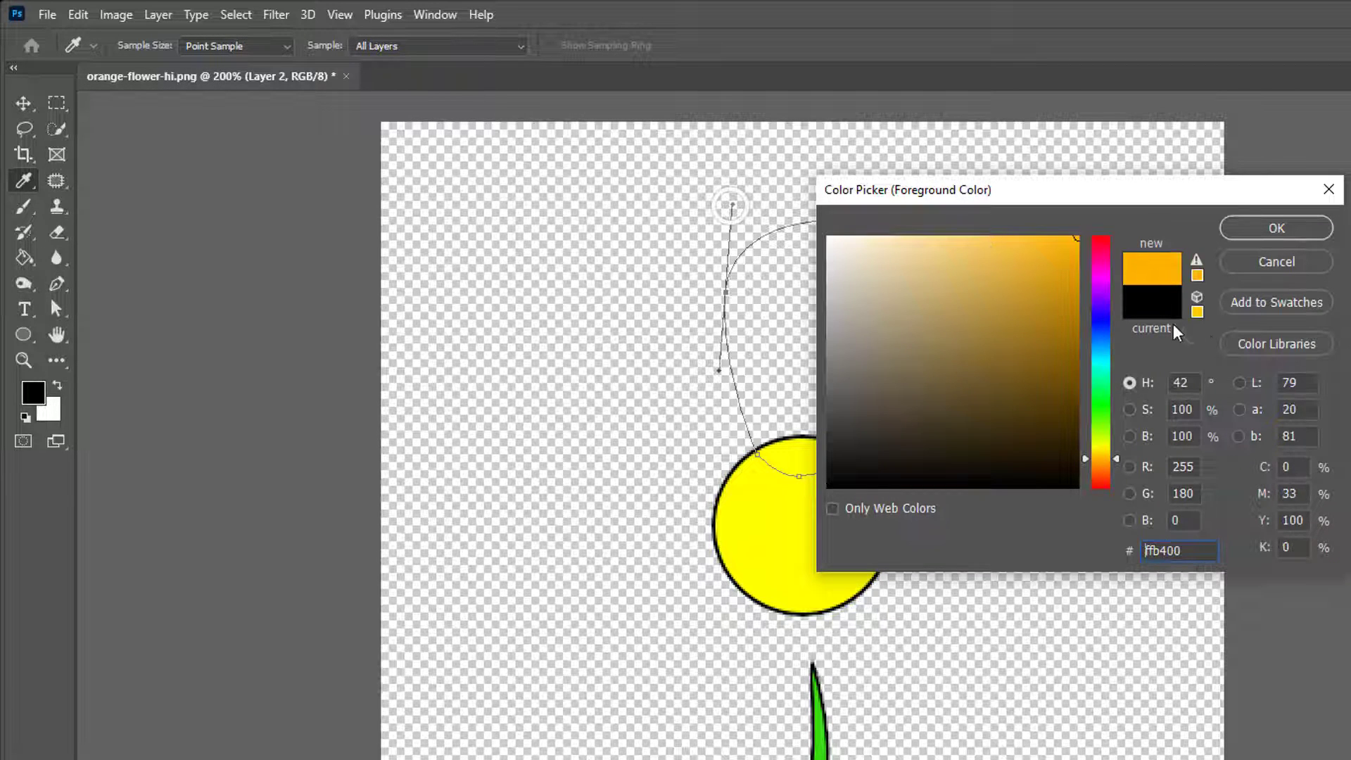
click(1276, 229)
key(p)
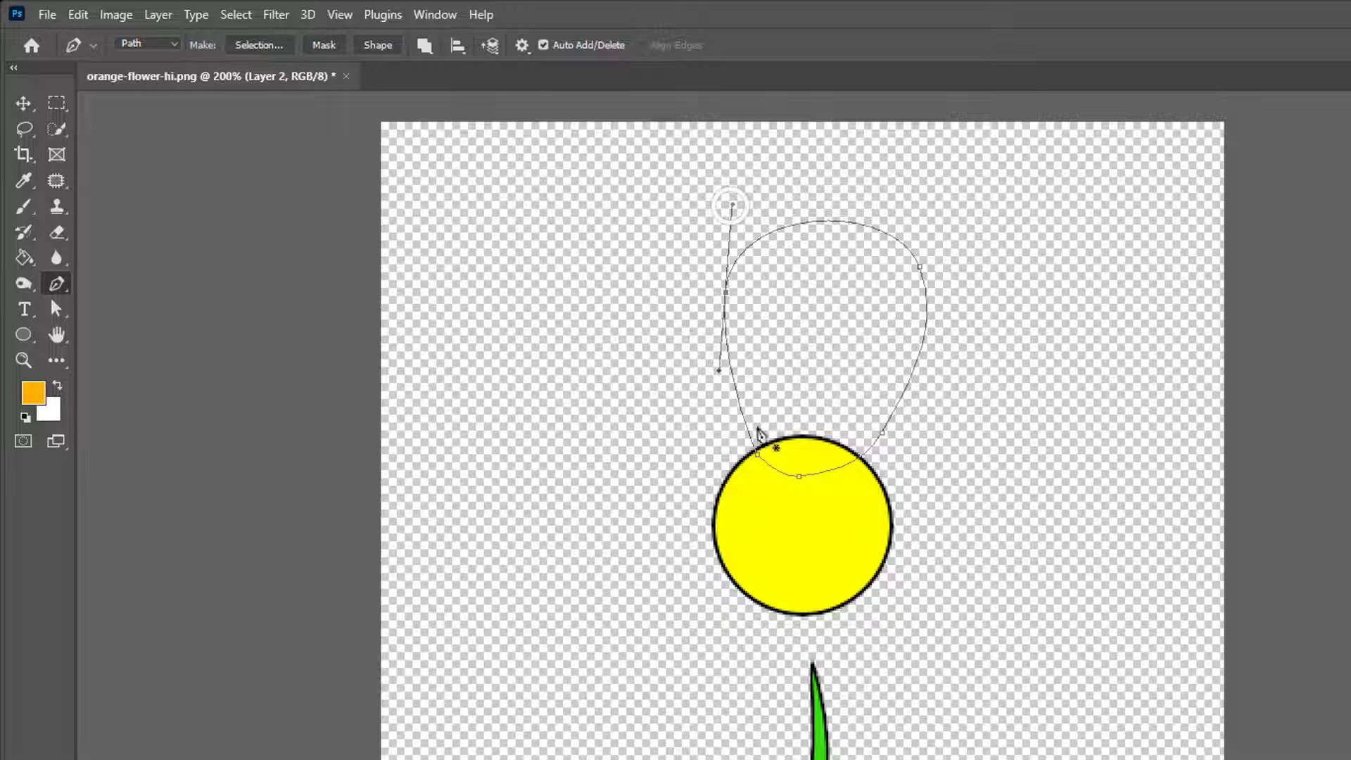
click(34, 392)
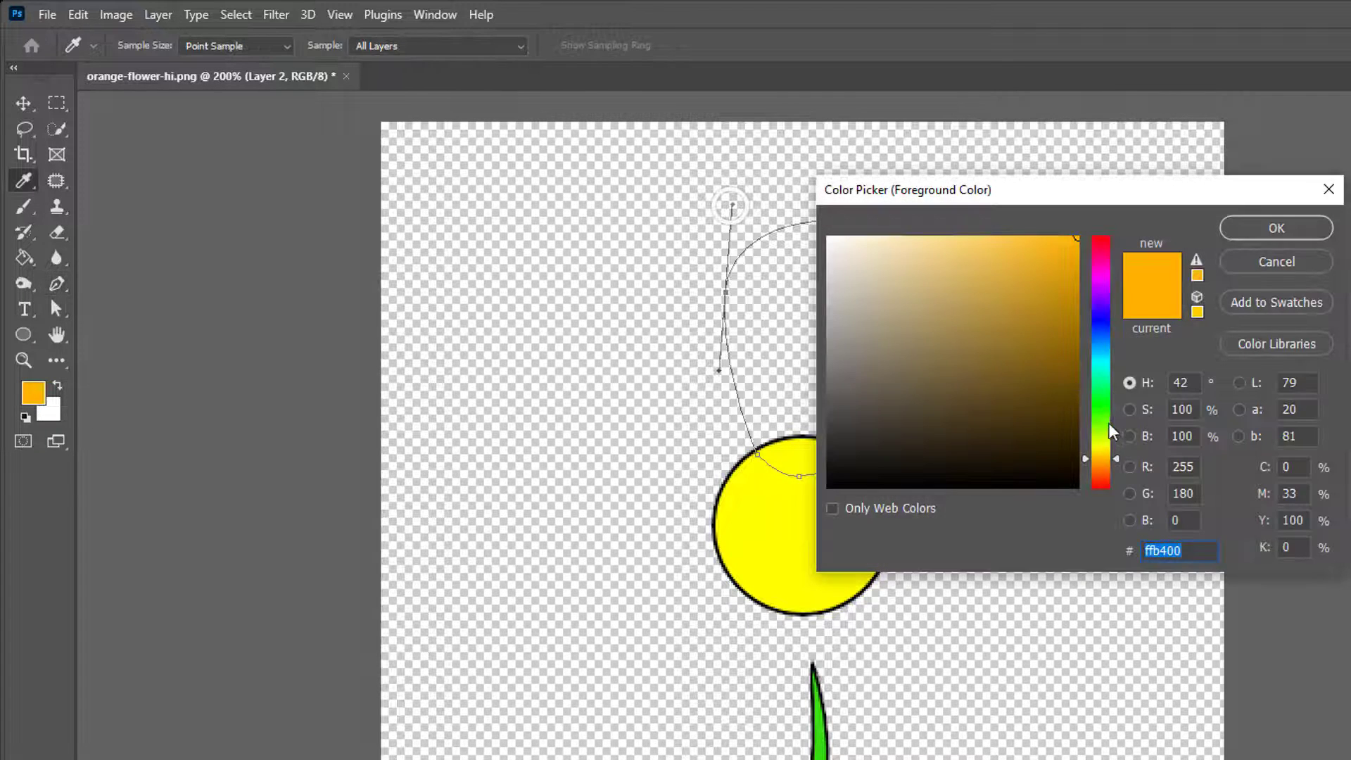
key(ctrl+v)
key(Return)
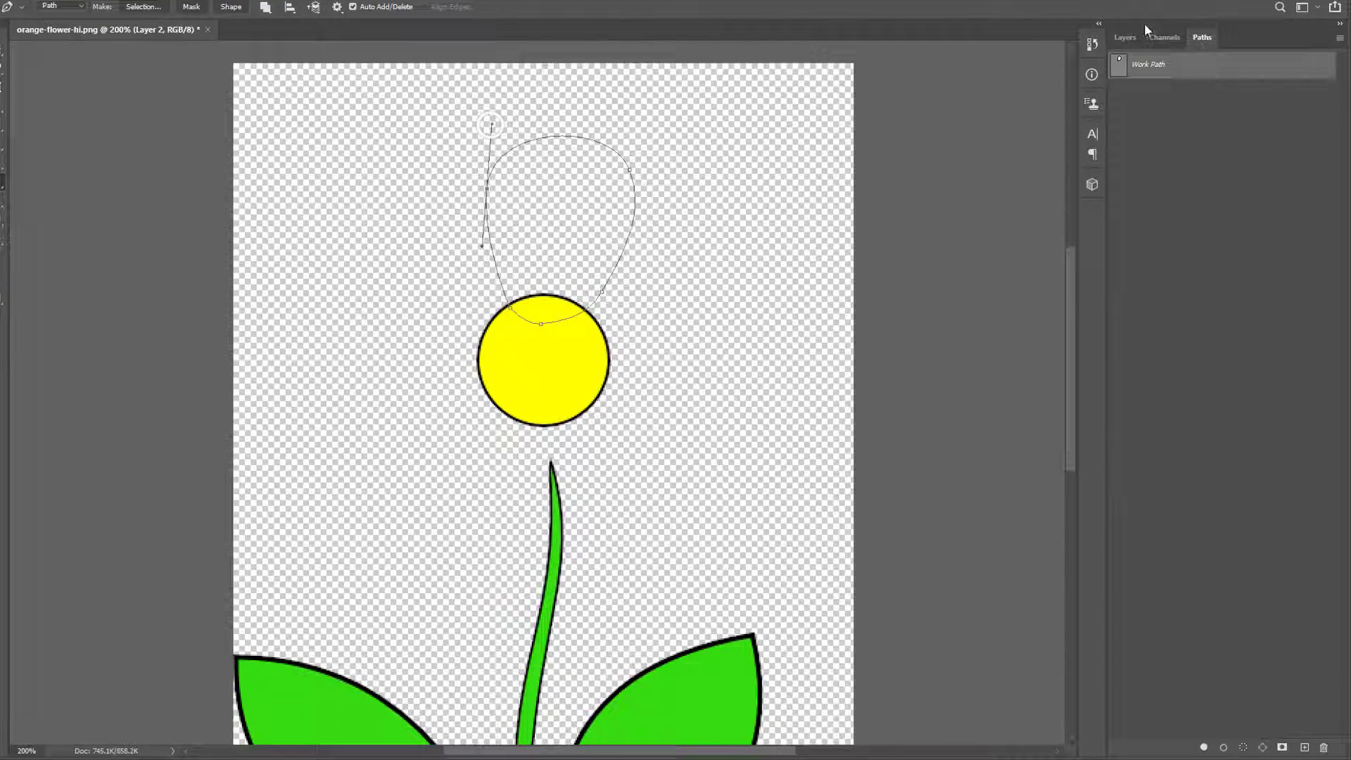
Set the background color to ff9c00, swap it with the foreground color, and fill the petal path with it
click(1133, 36)
click(1201, 37)
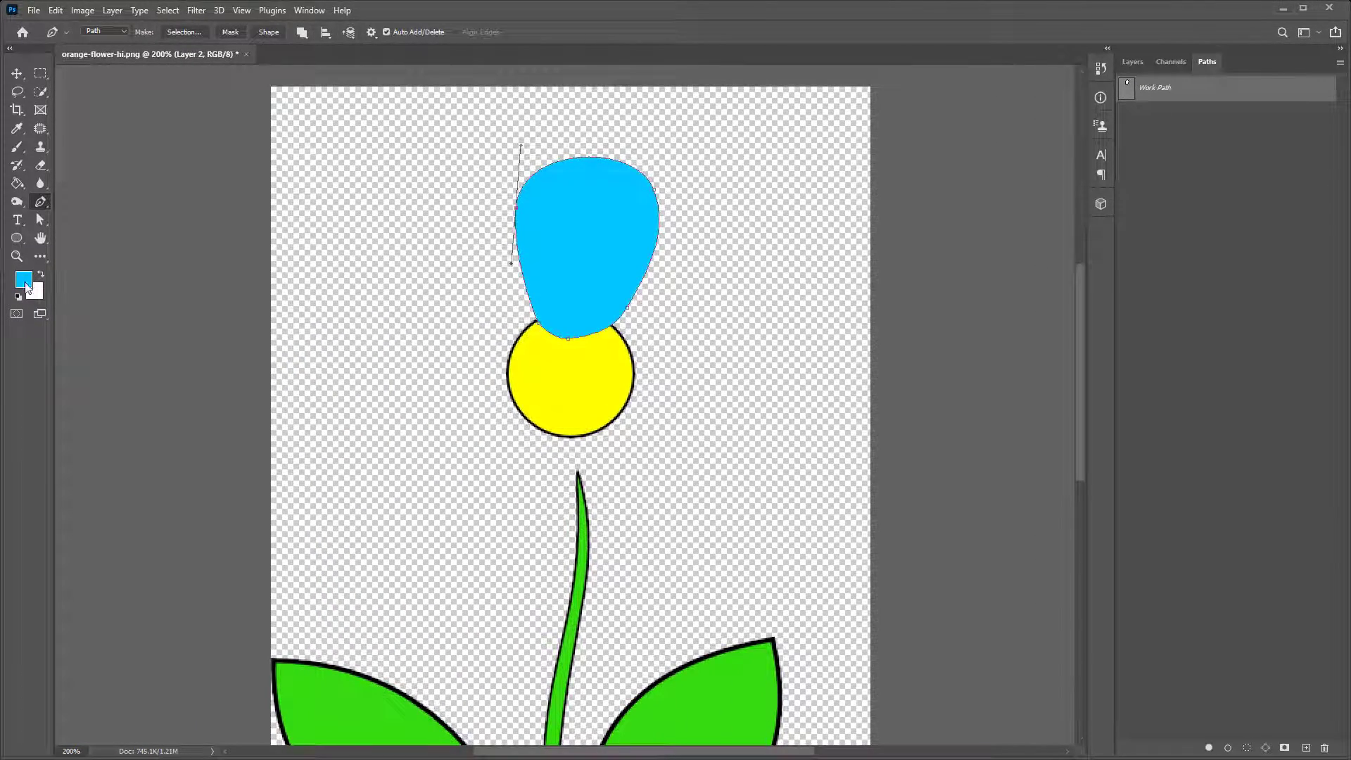
click(35, 291)
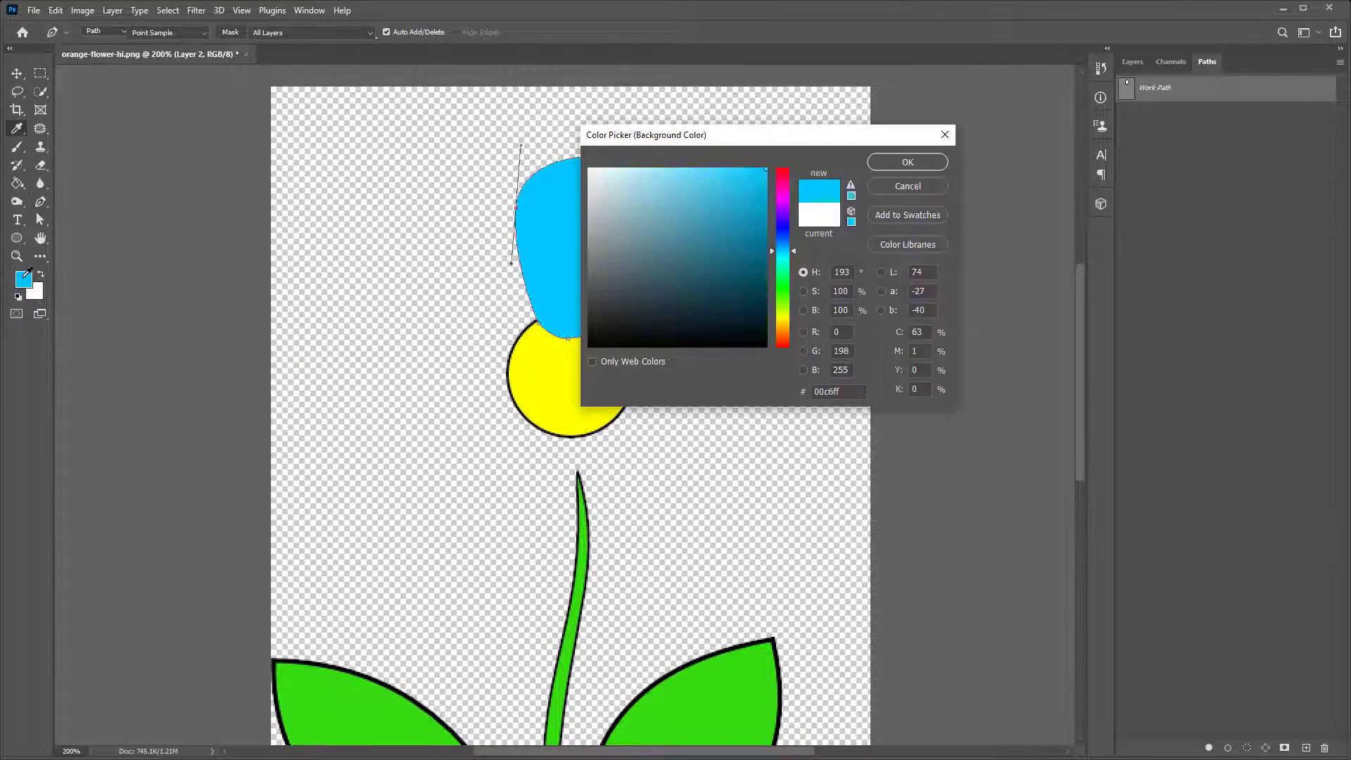
click(837, 391)
text(ff9c00)
click(907, 163)
key(p)
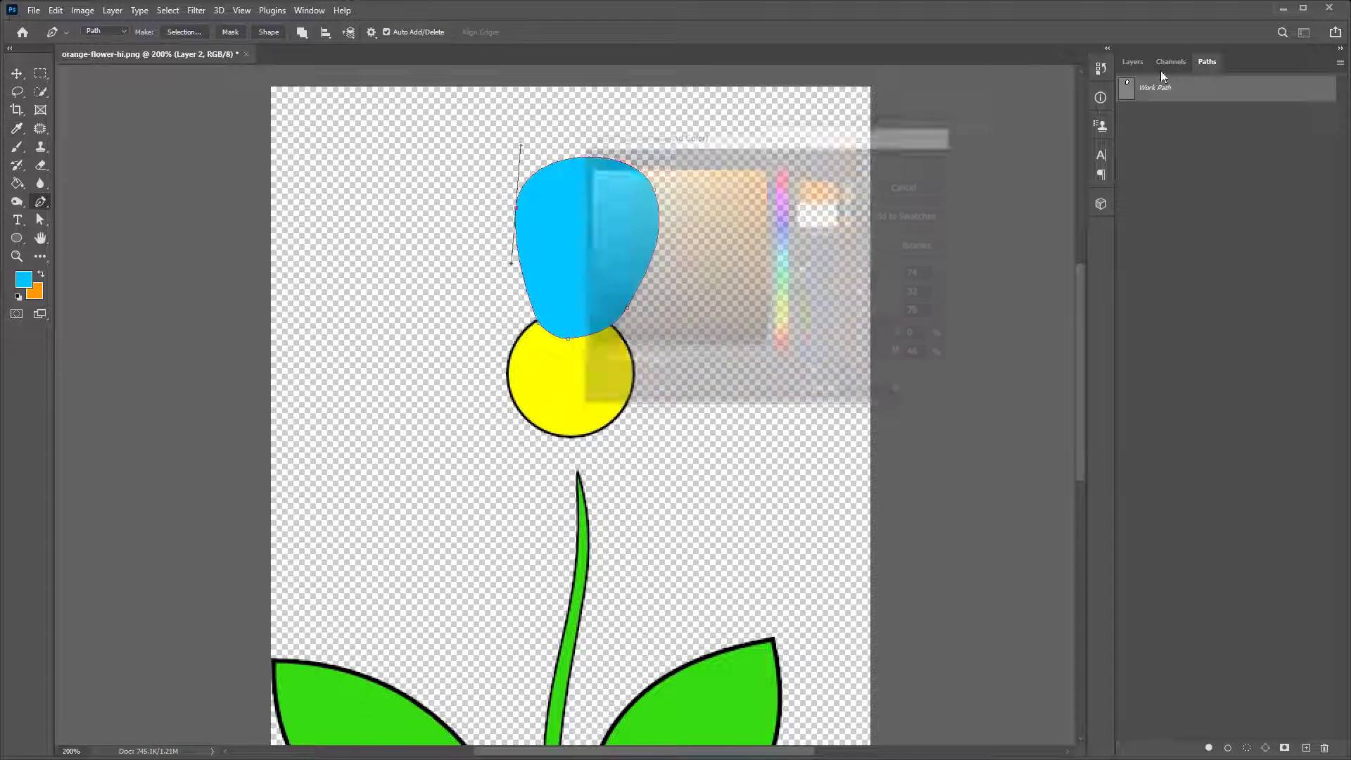
key(x)
click(1209, 747)
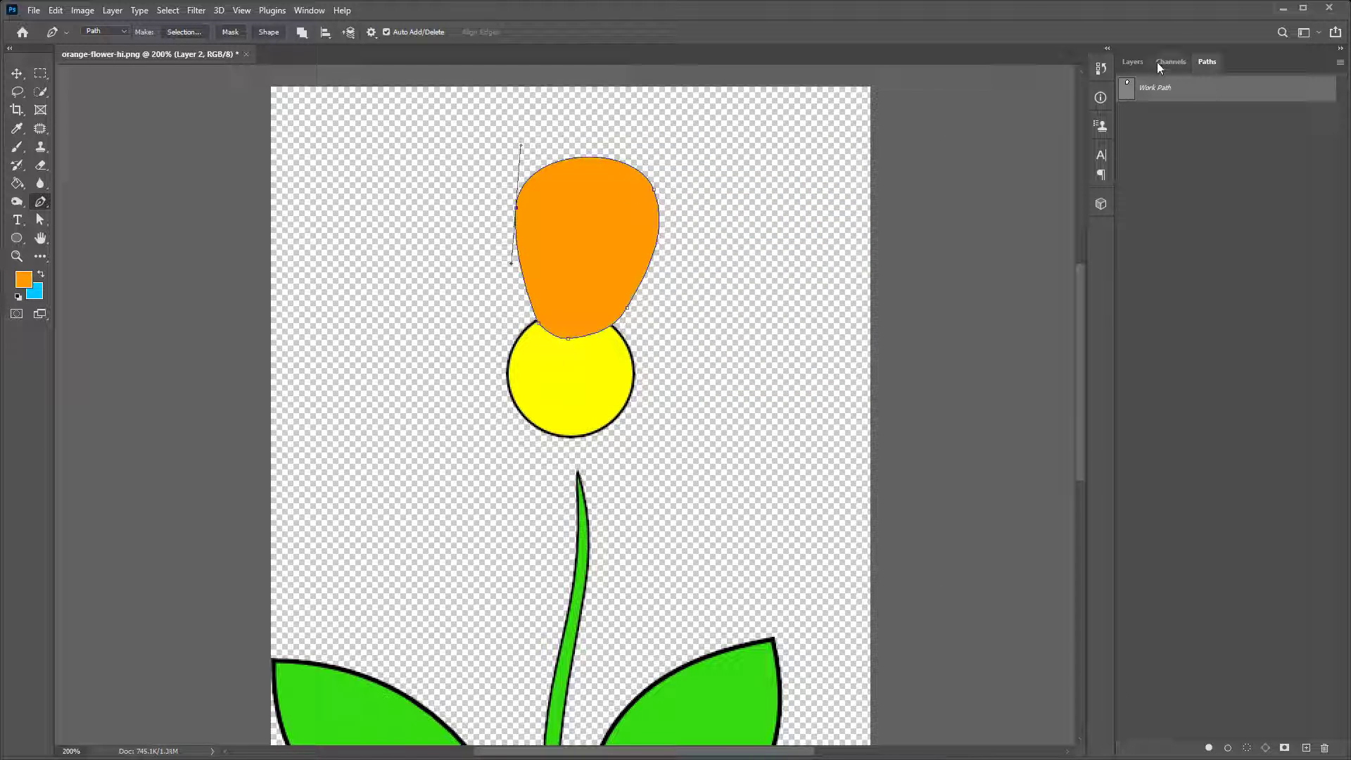
Move the petal's Layer 2 beneath the Ellipse 1 layer
click(1133, 62)
drag(1179, 150, 1180, 192)
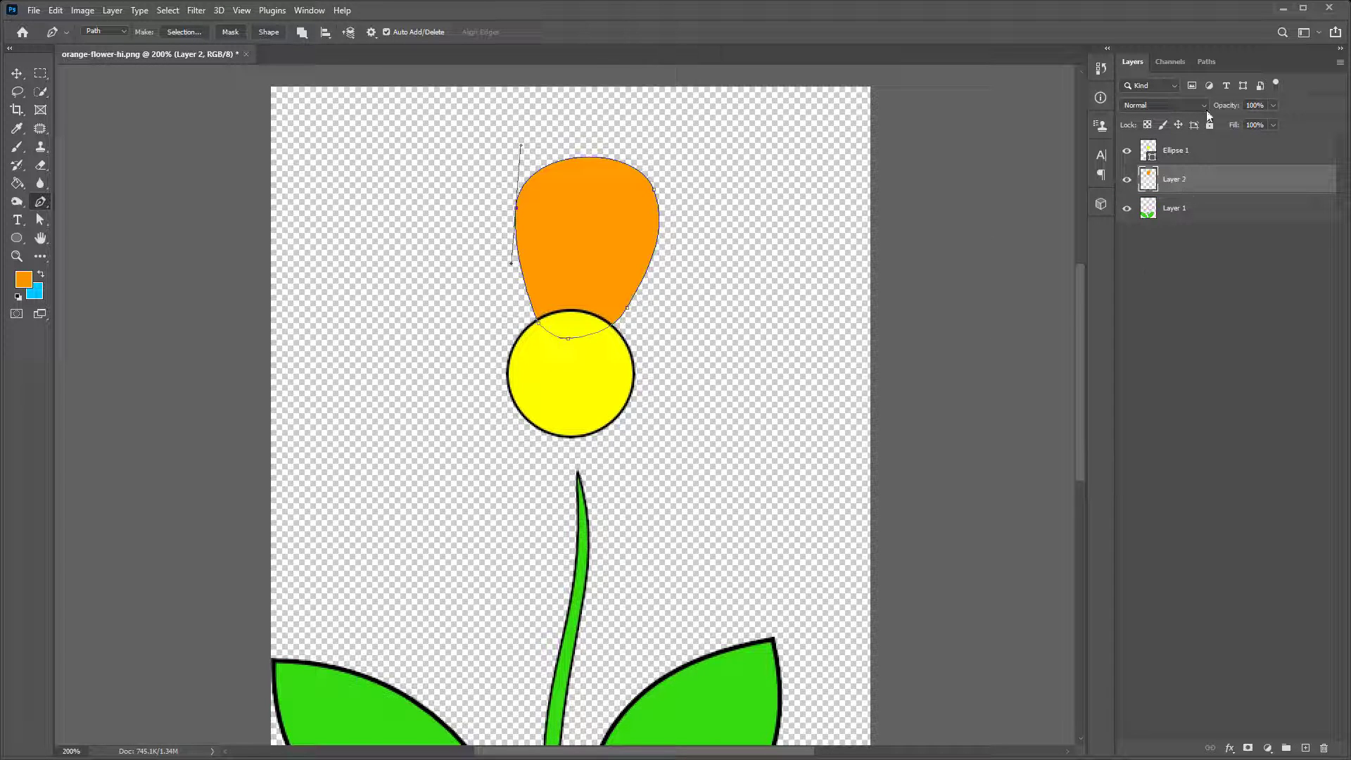
Set the foreground color to black and stroke the petal's work path using the Brush tool
click(1204, 63)
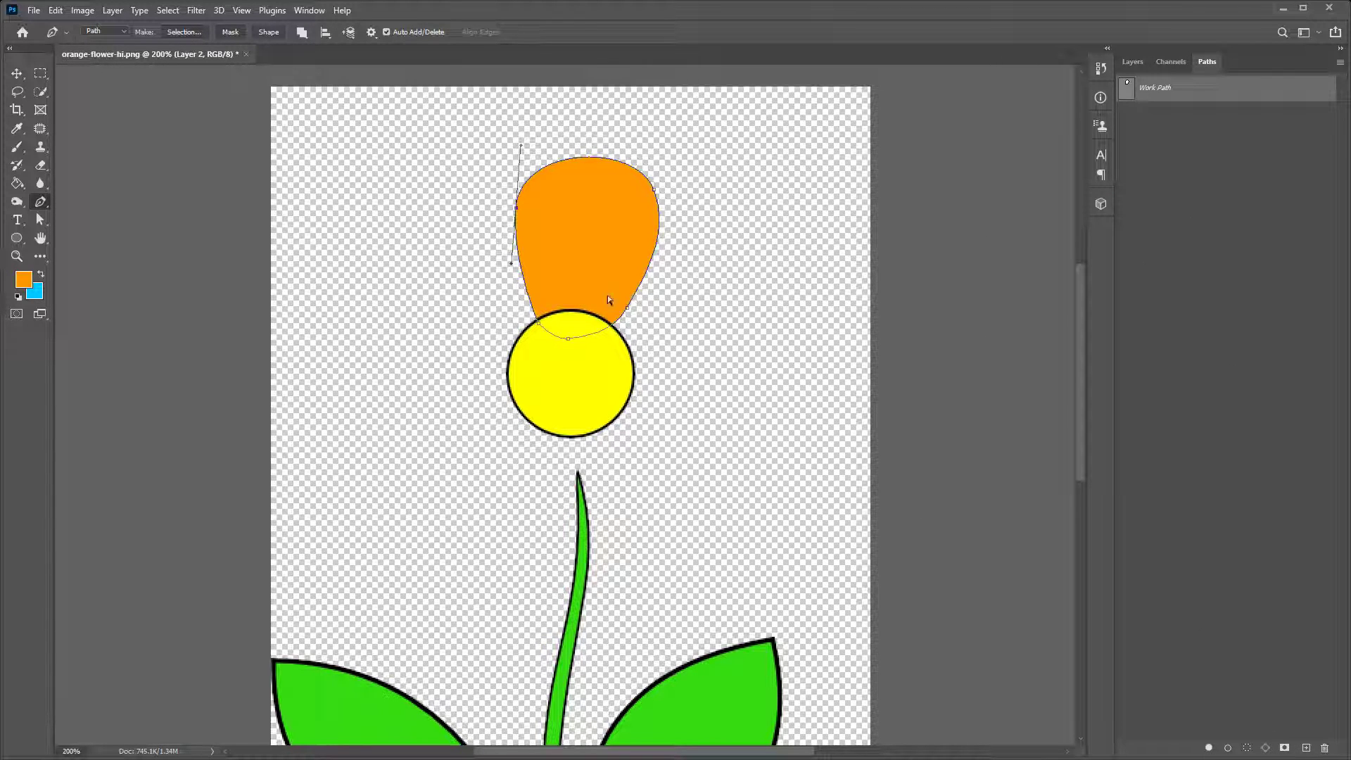
scroll(632, 241, up, 1)
scroll(652, 275, up, 1)
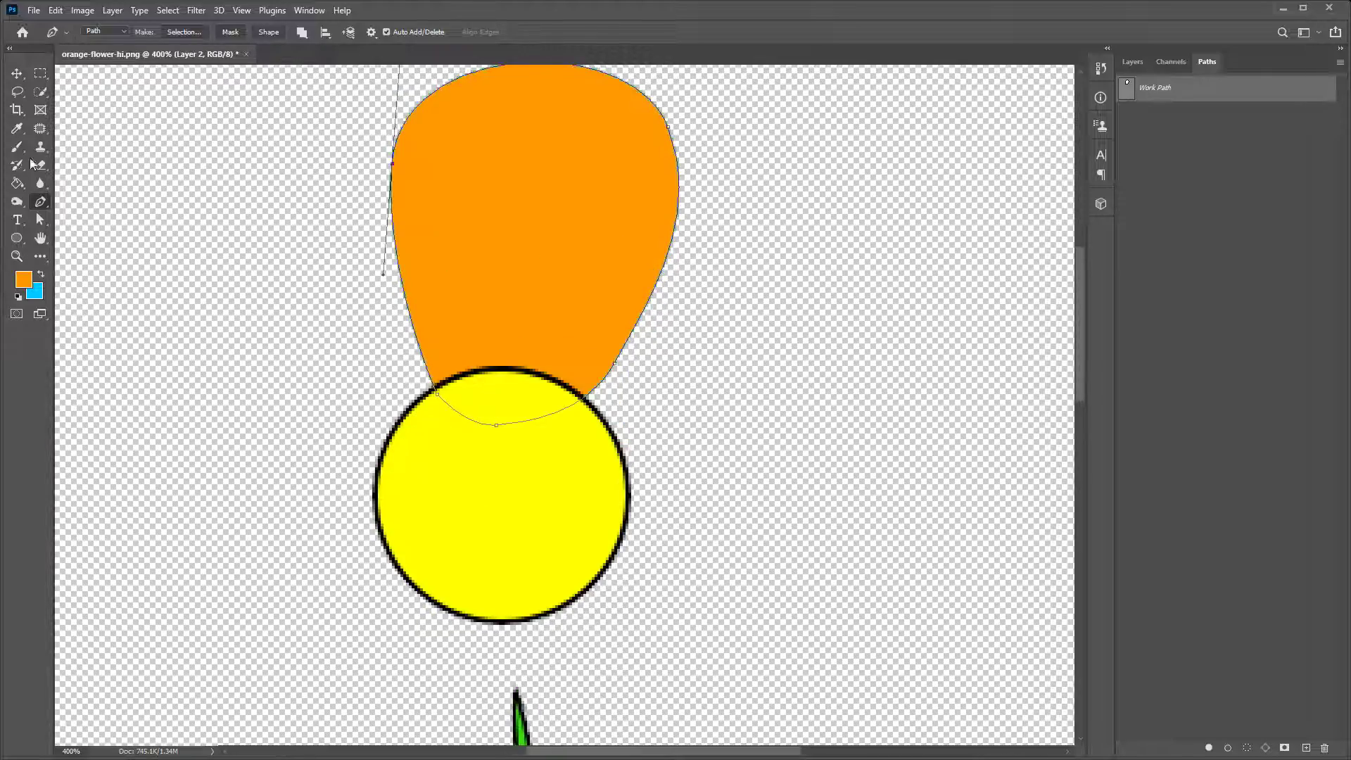
click(16, 146)
right_click(17, 146)
click(62, 148)
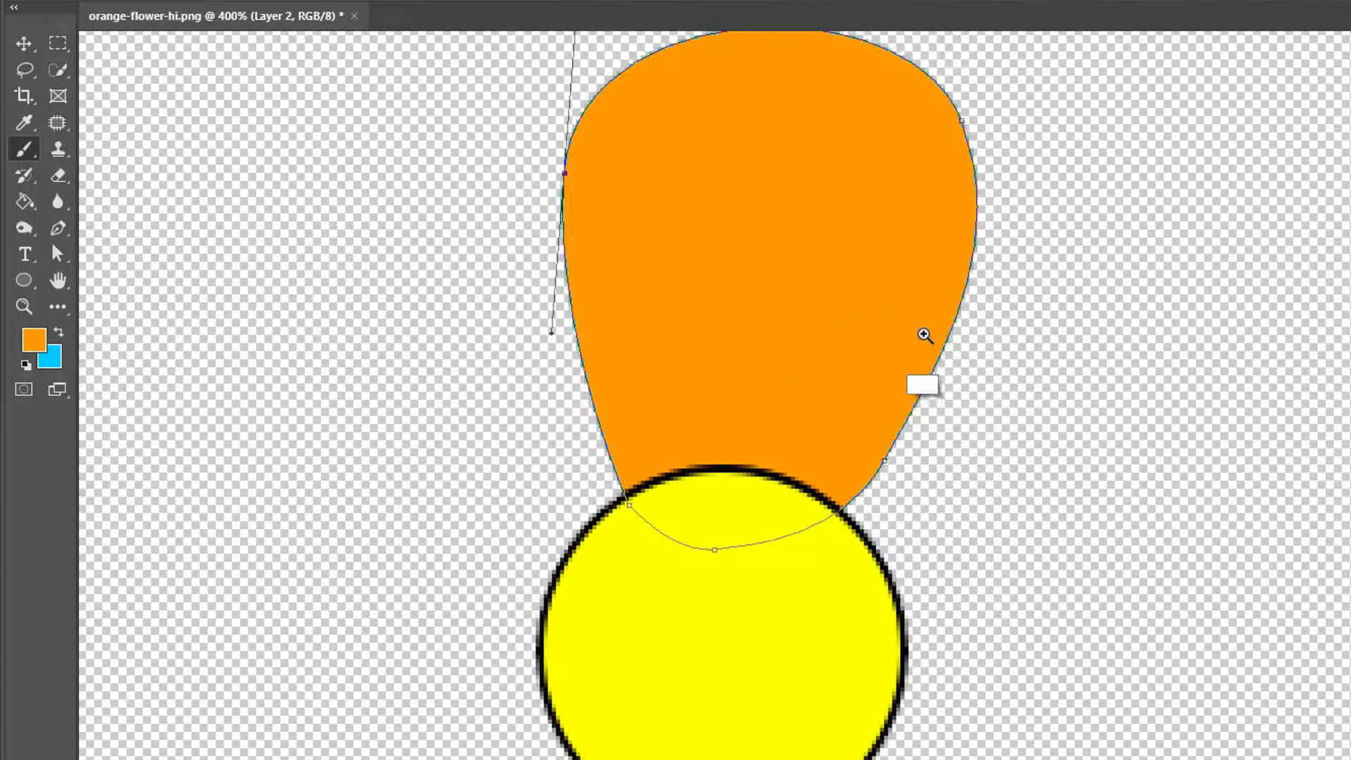
scroll(642, 279, up, 1)
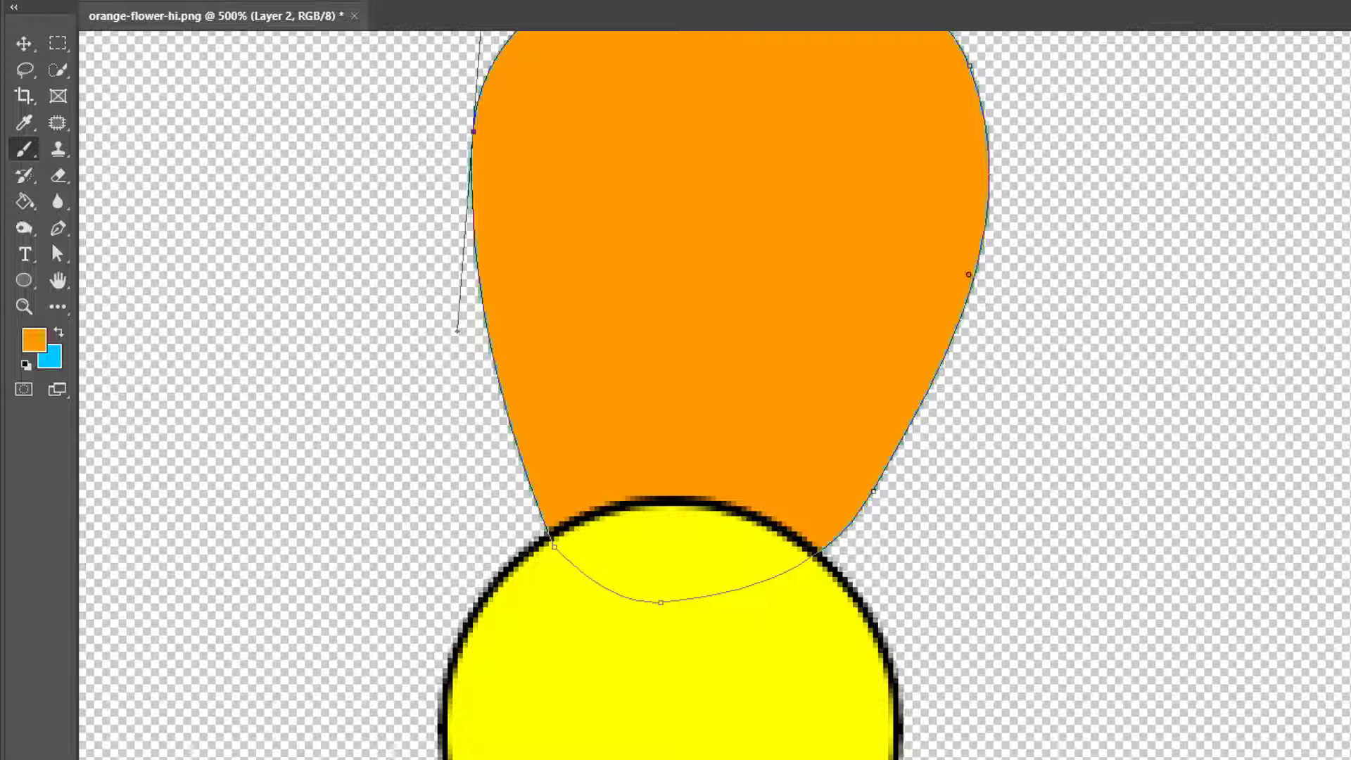
click(33, 340)
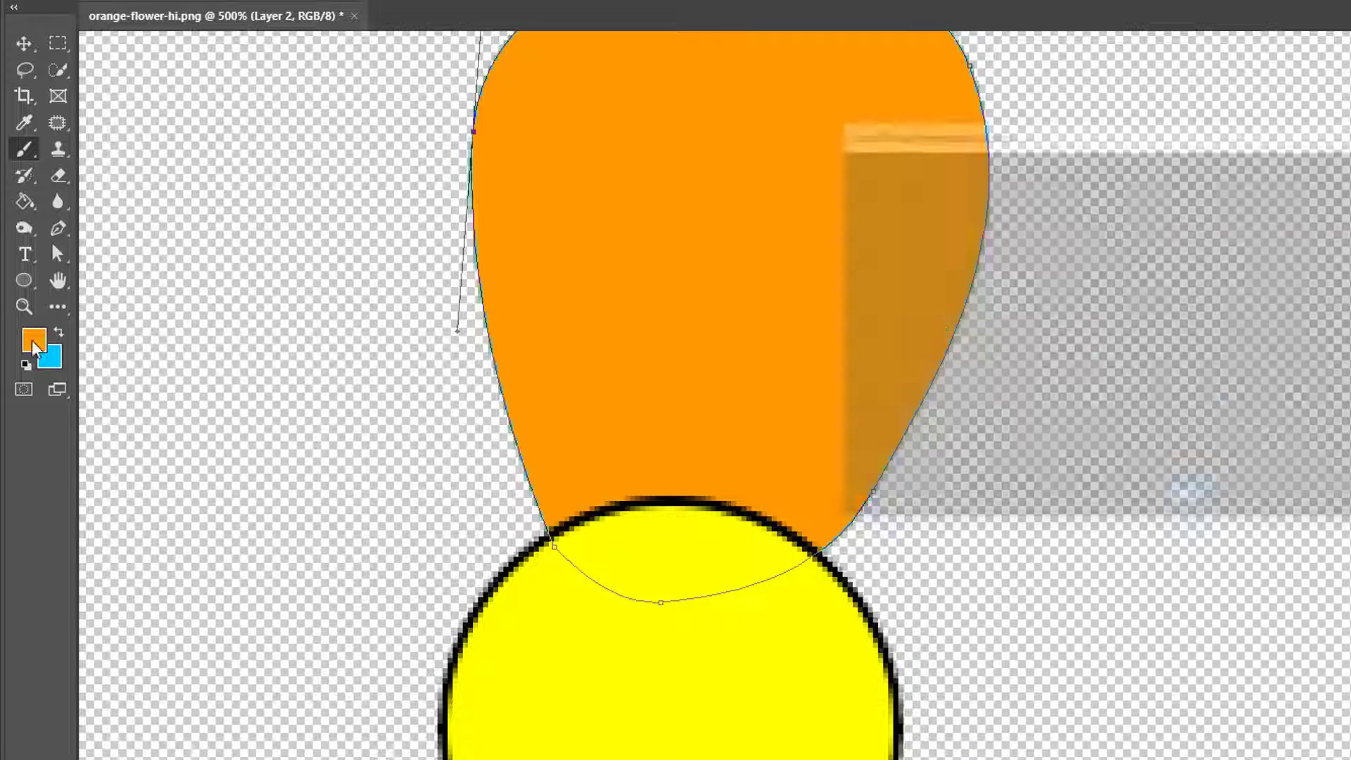
click(848, 434)
click(1306, 171)
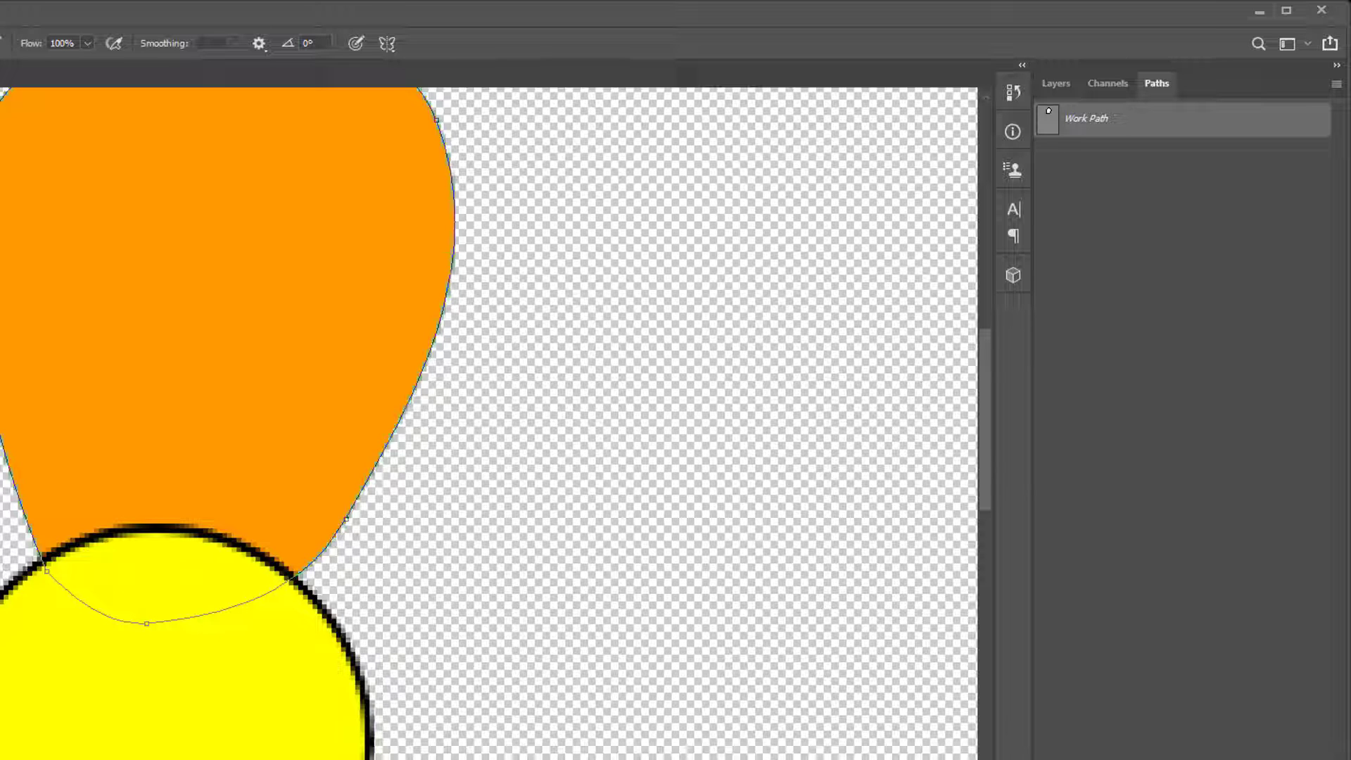
key(Return)
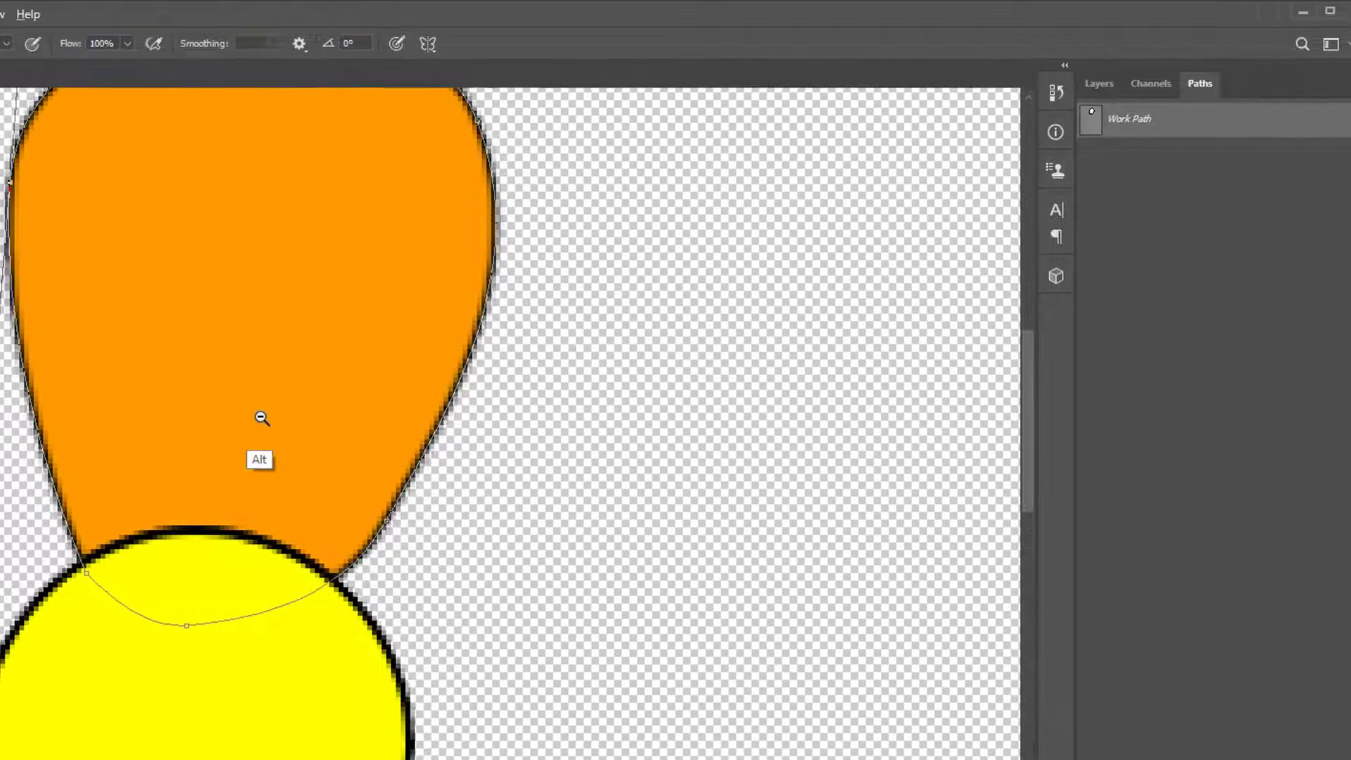
Delete the work path around the outlined petal using the Pen tool
scroll(224, 426, down, 2)
click(56, 285)
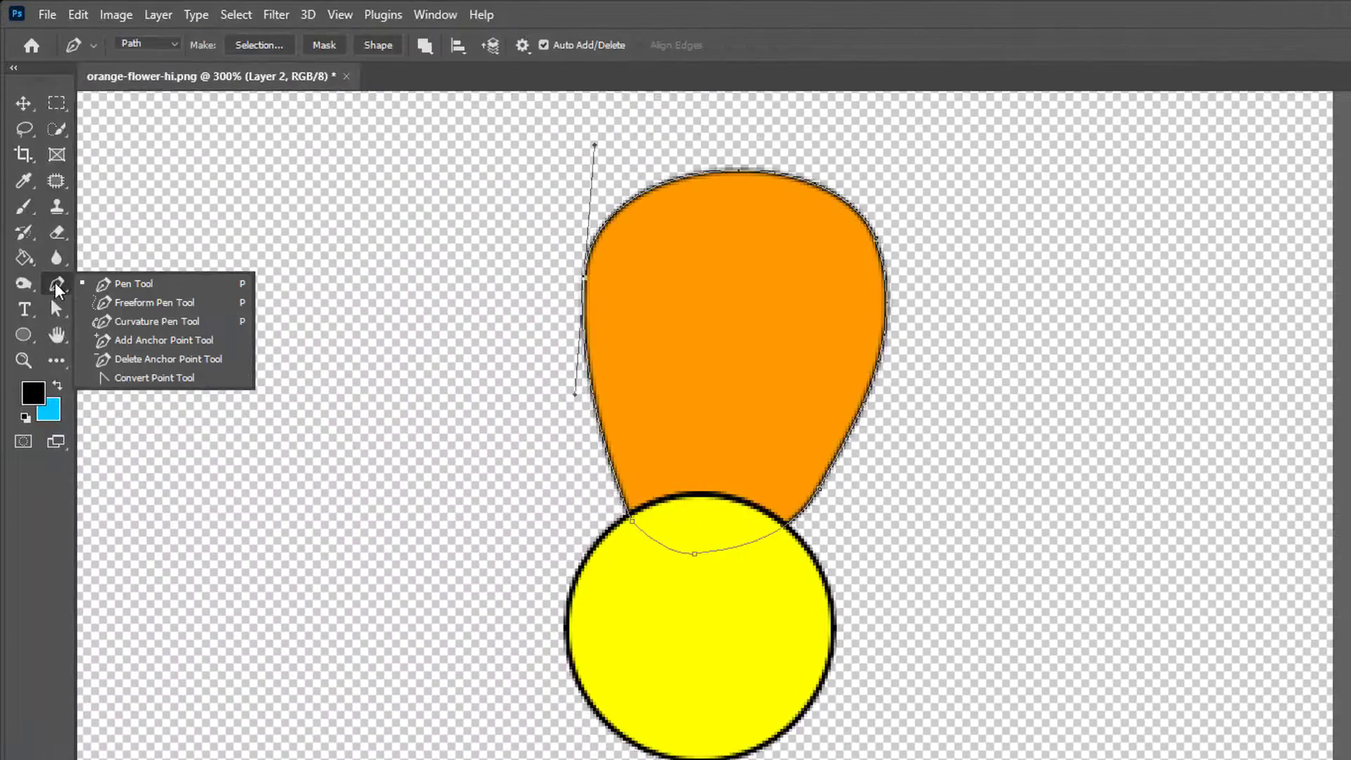
click(159, 284)
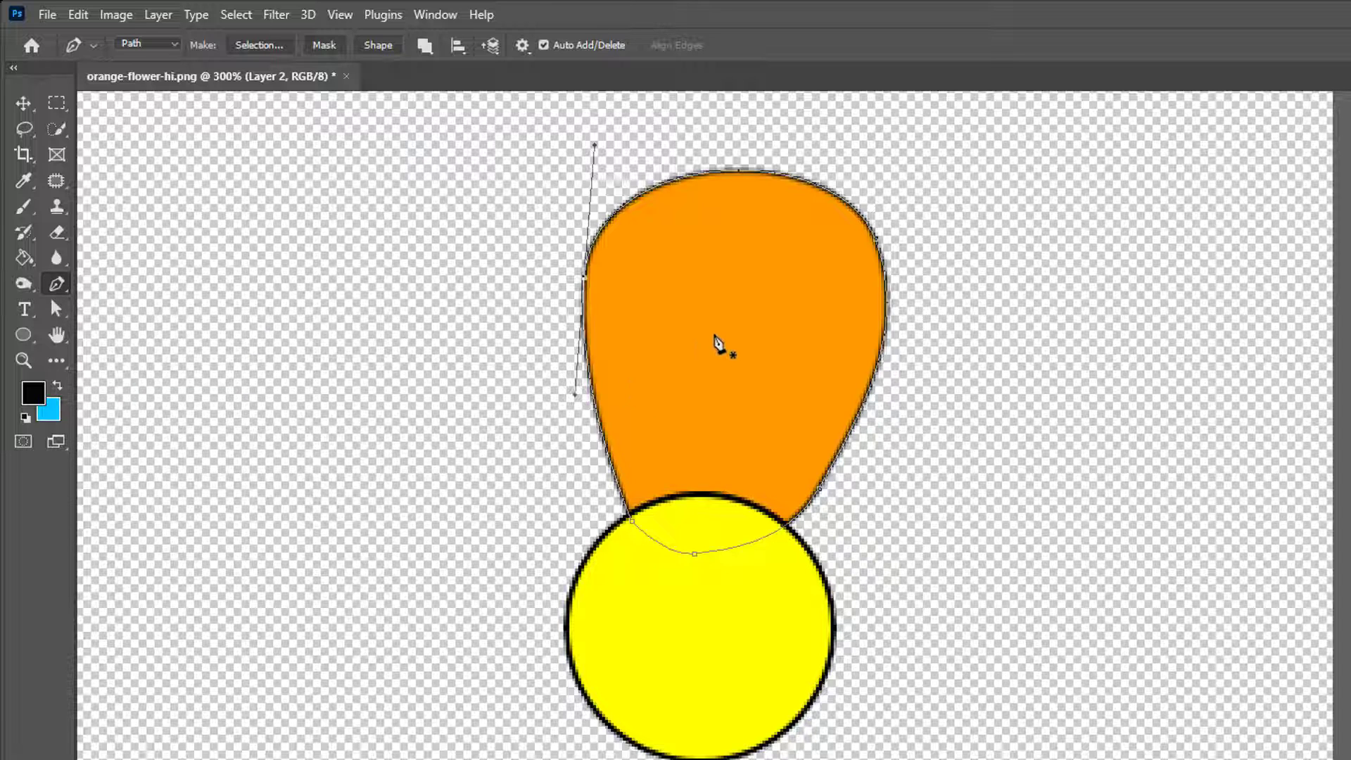
right_click(725, 324)
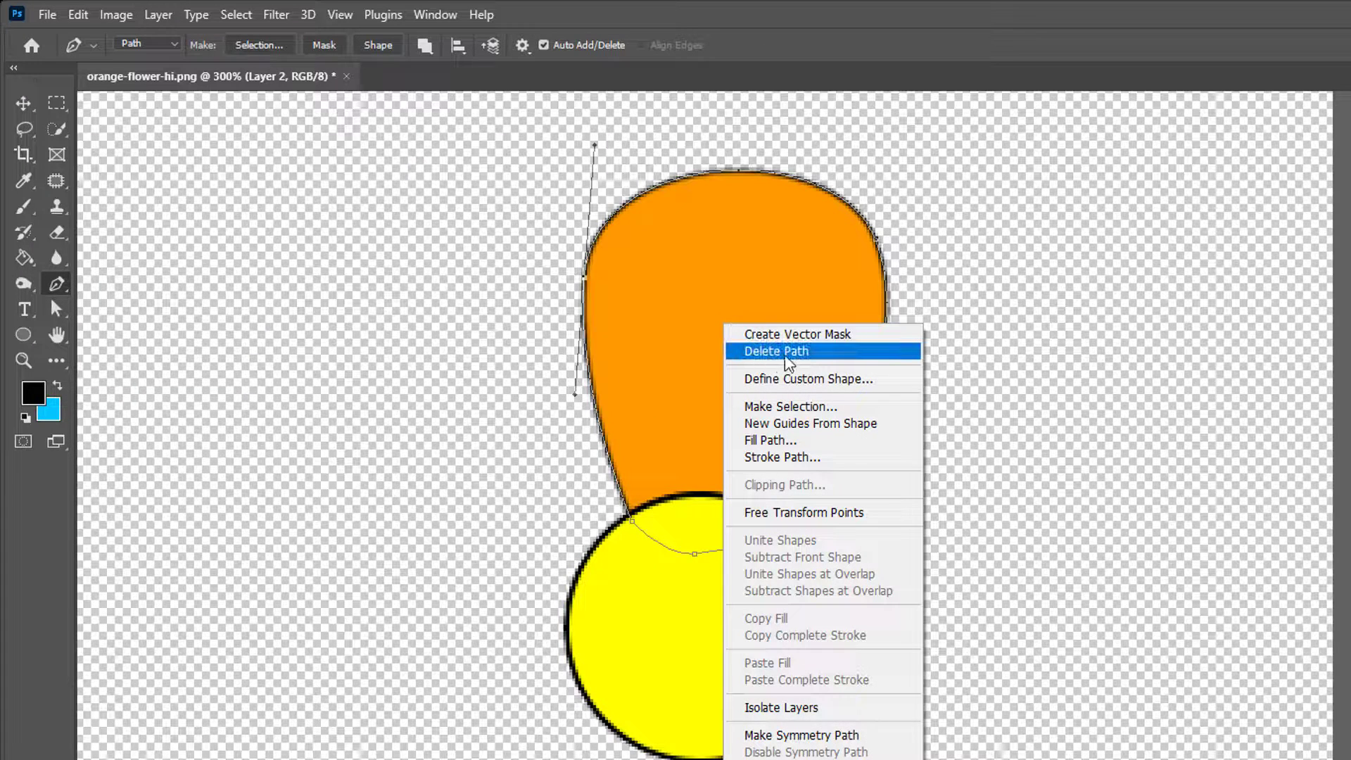
click(800, 351)
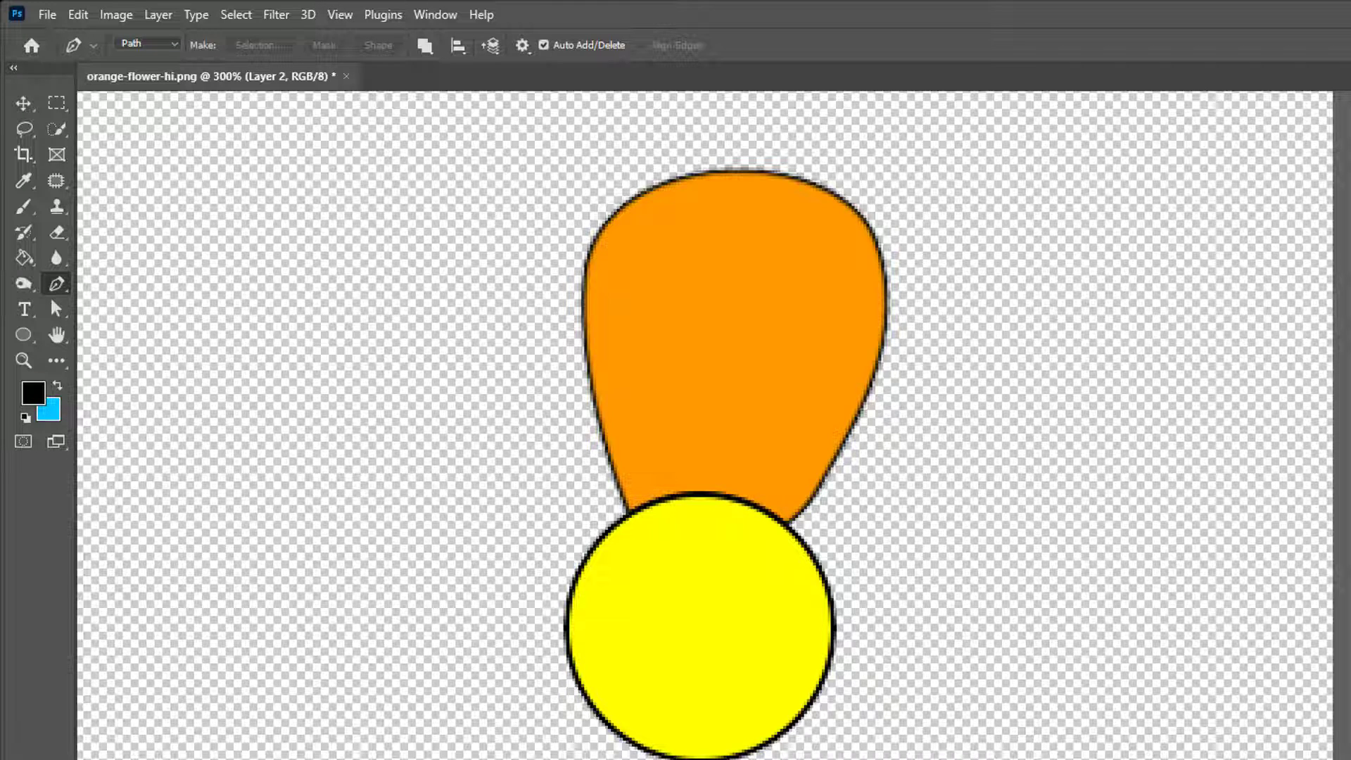
Start a free transform on the petal and move its reference point to the center of the yellow circle
key(ctrl+t)
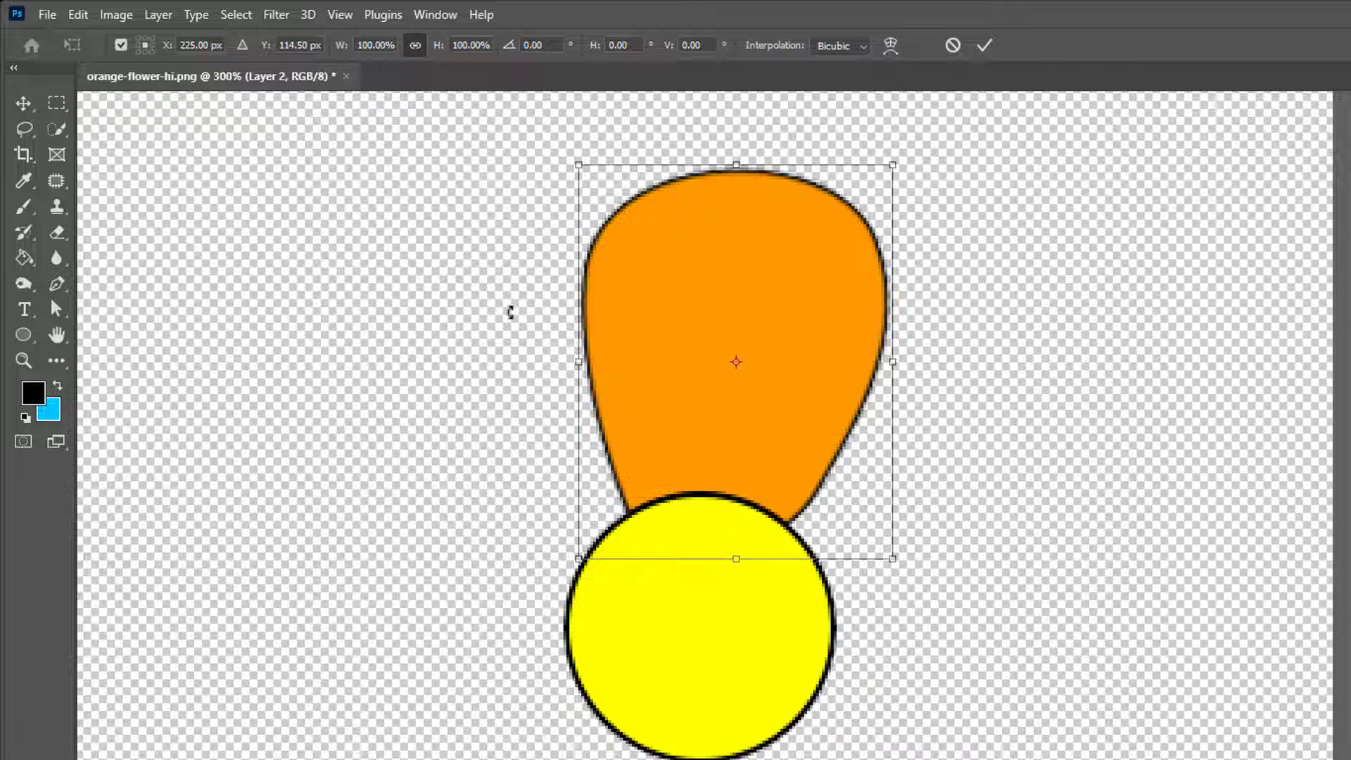
ctrl+click(700, 434)
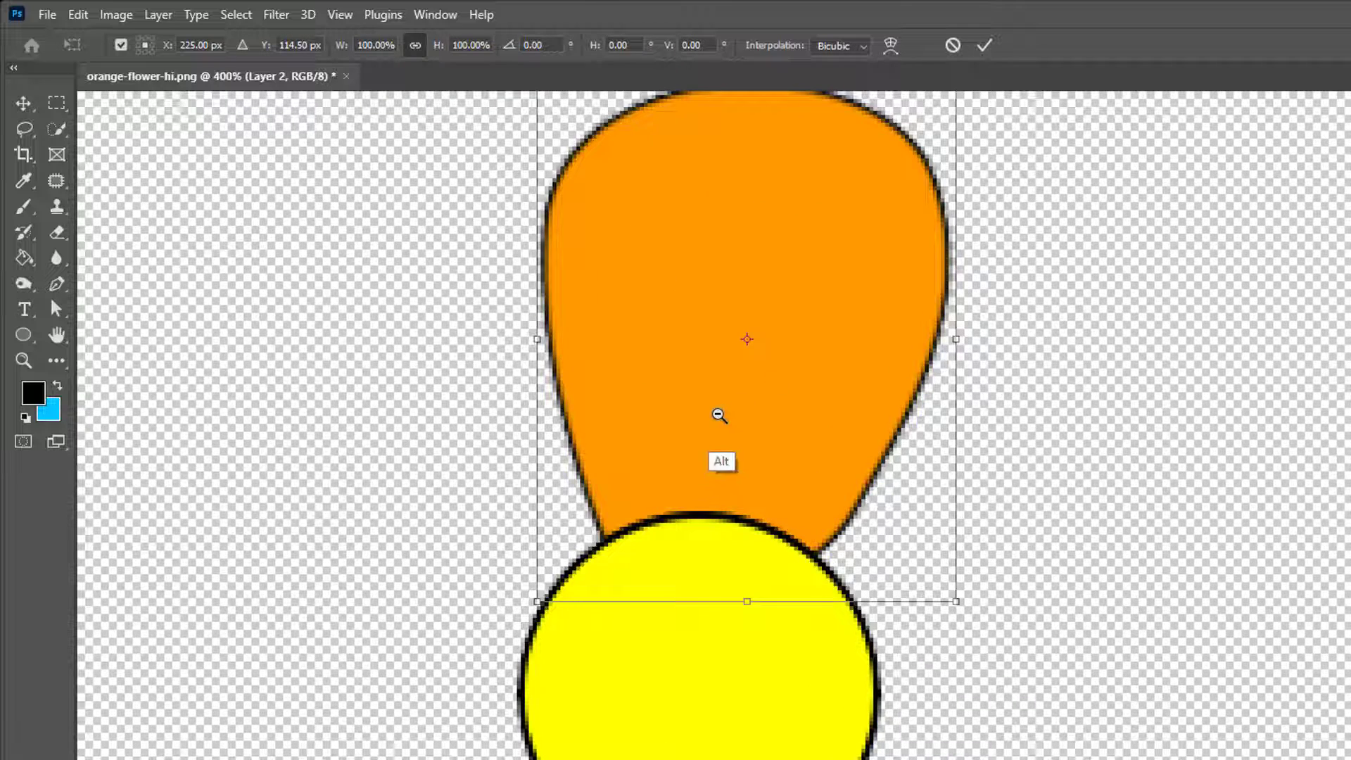
alt+click(719, 414)
mouse_move(740, 358)
mouse_down()
mouse_move(748, 331)
mouse_move(736, 356)
mouse_move(741, 341)
mouse_up()
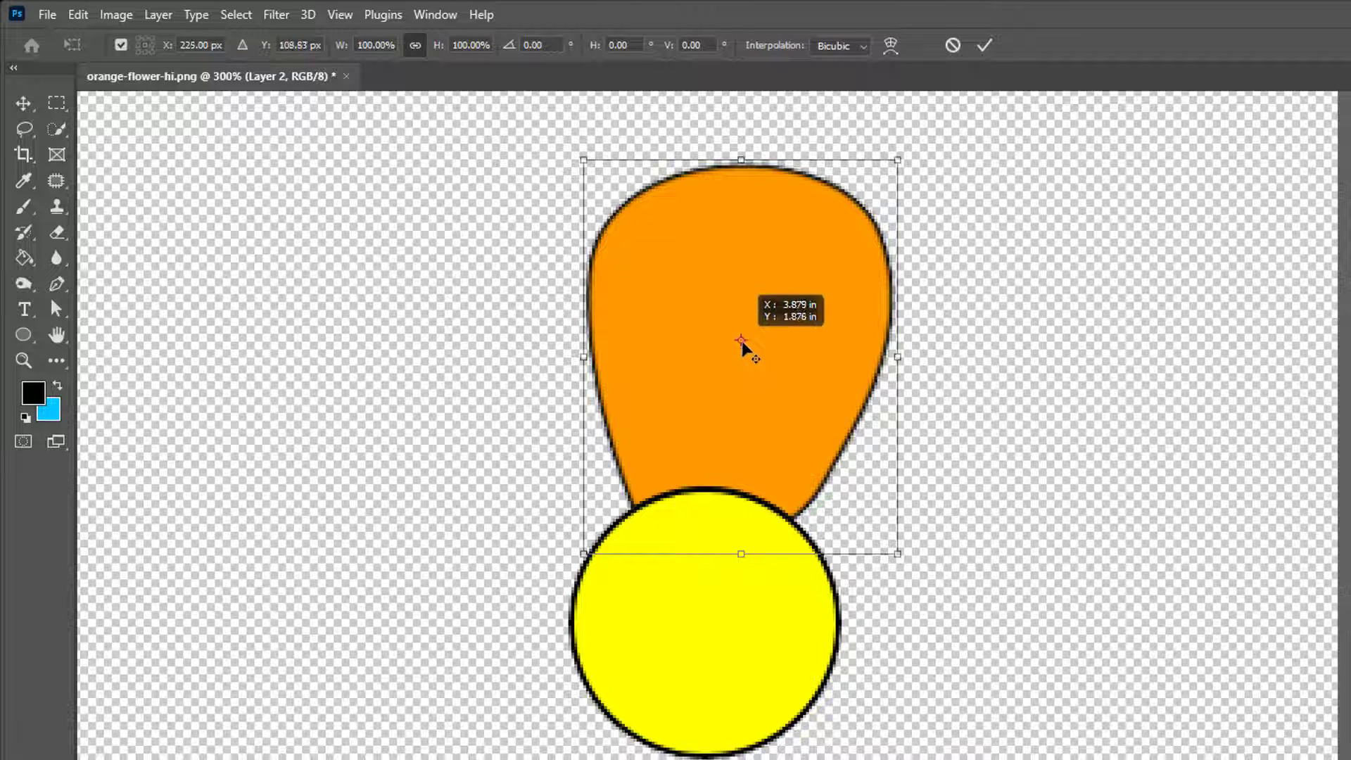
click(121, 46)
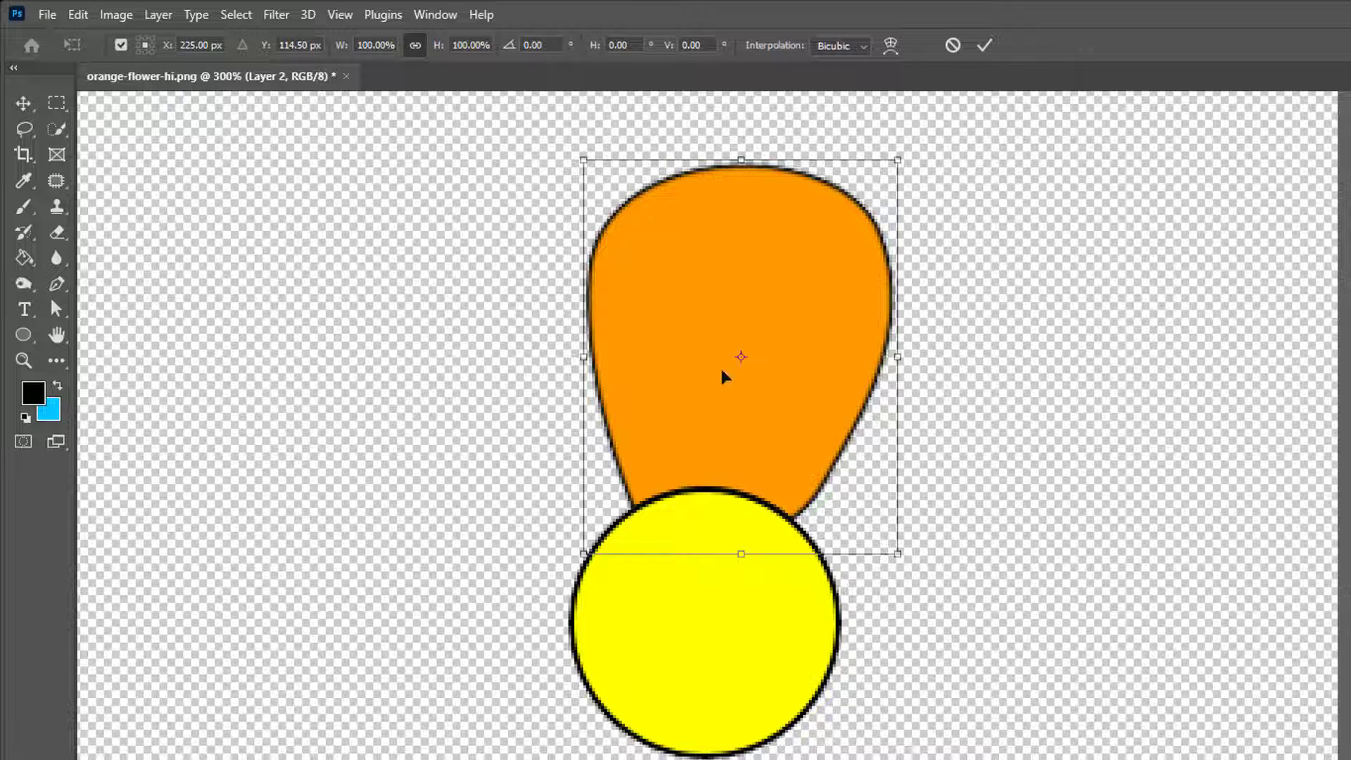
drag(733, 415, 704, 623)
Rotate the petal to about -63.90° around the yellow circle's center and apply the transform
drag(559, 130, 199, 447)
drag(667, 289, 198, 532)
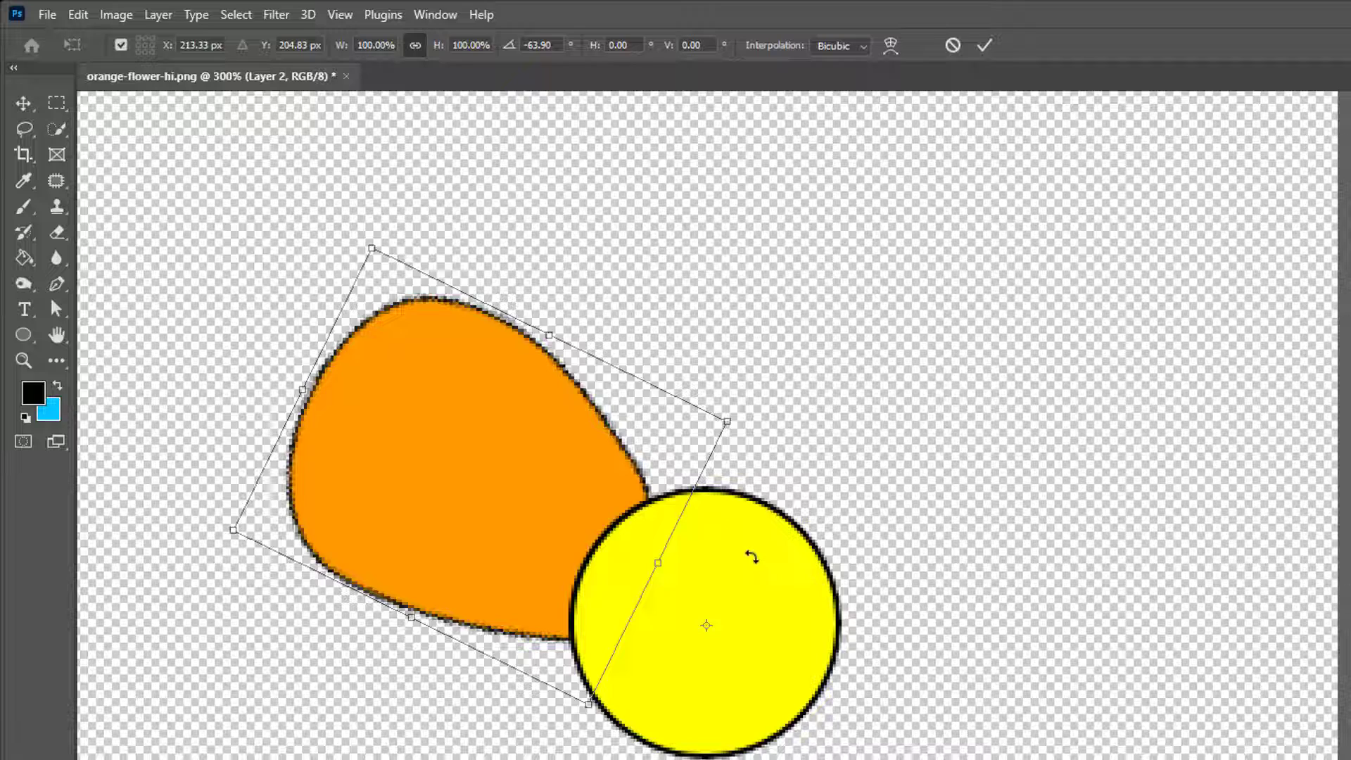
key(Return)
key(p)
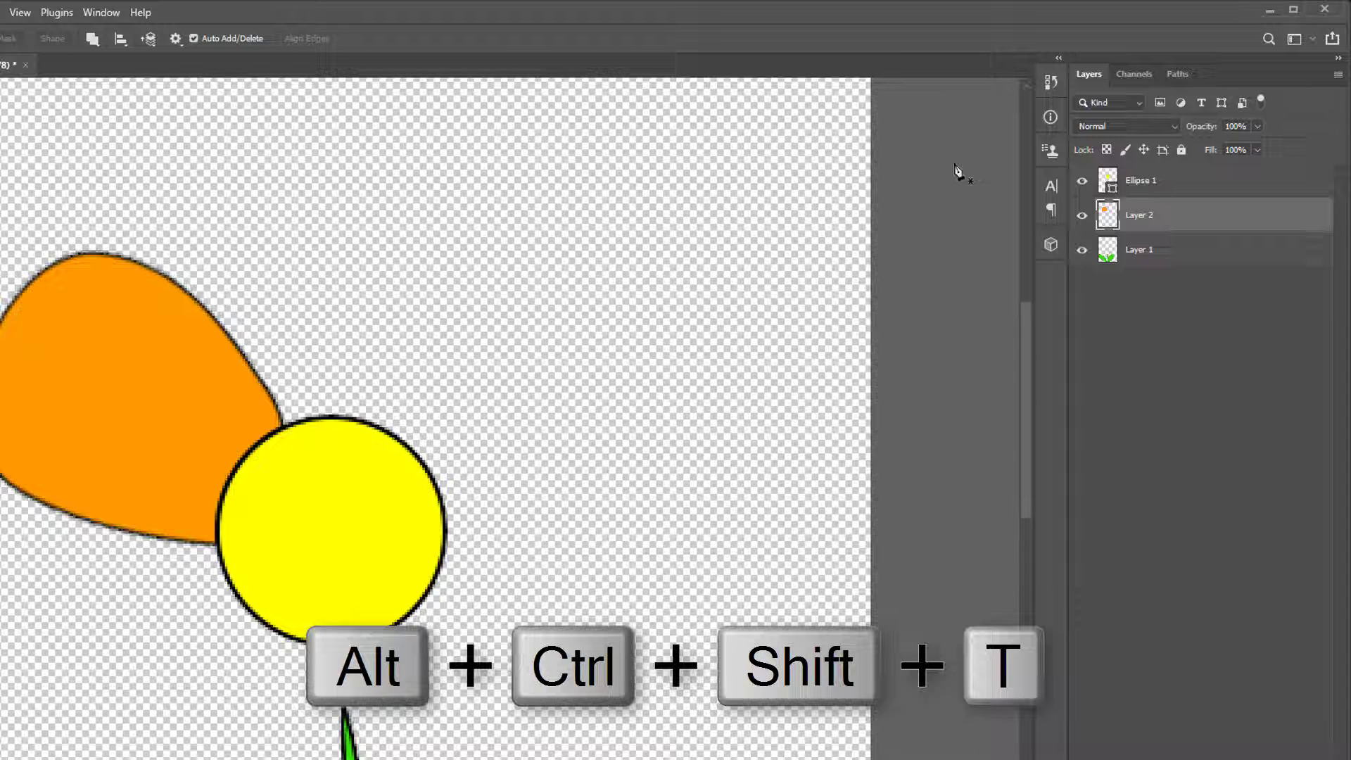
Repeat the rotation on duplicated layers five times to build a ring of six petals around the yellow circle
key(alt+ctrl+shift+t)
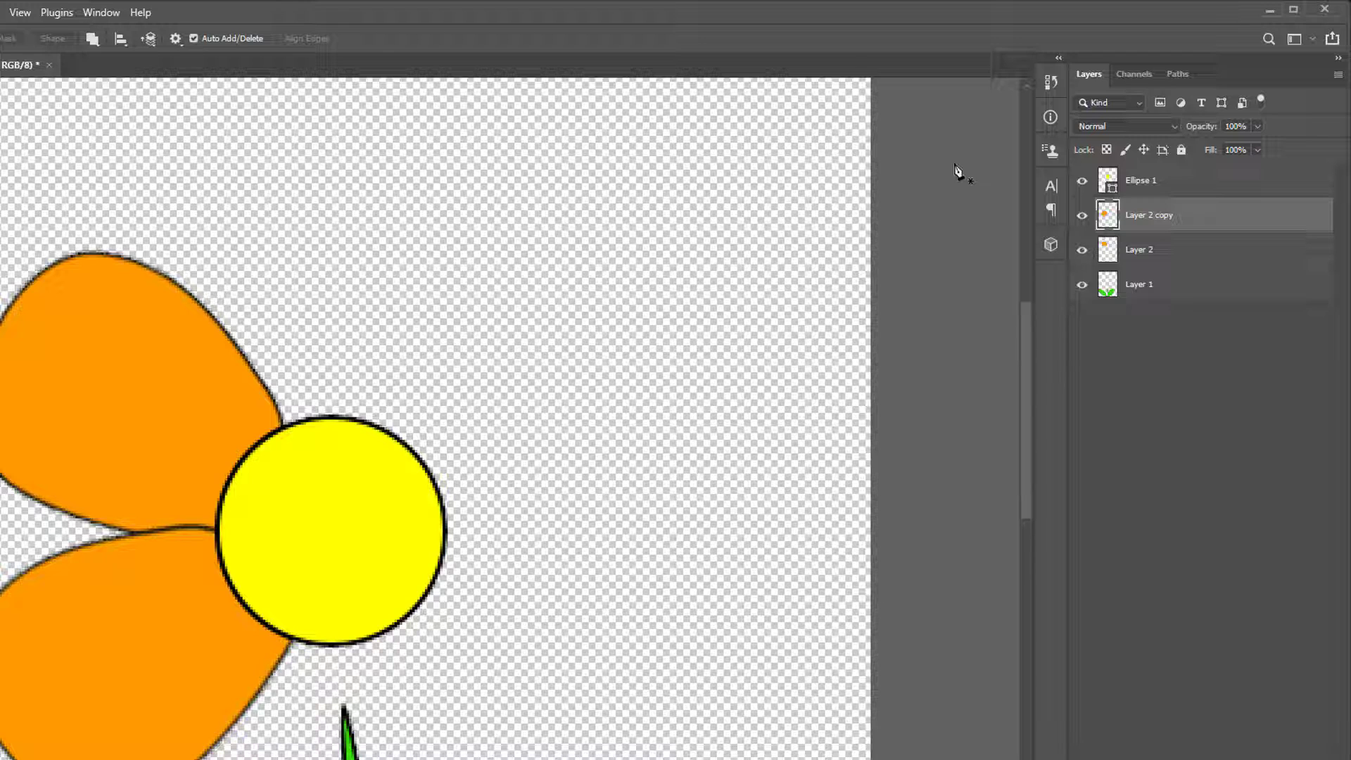
key(alt+ctrl+shift+t)
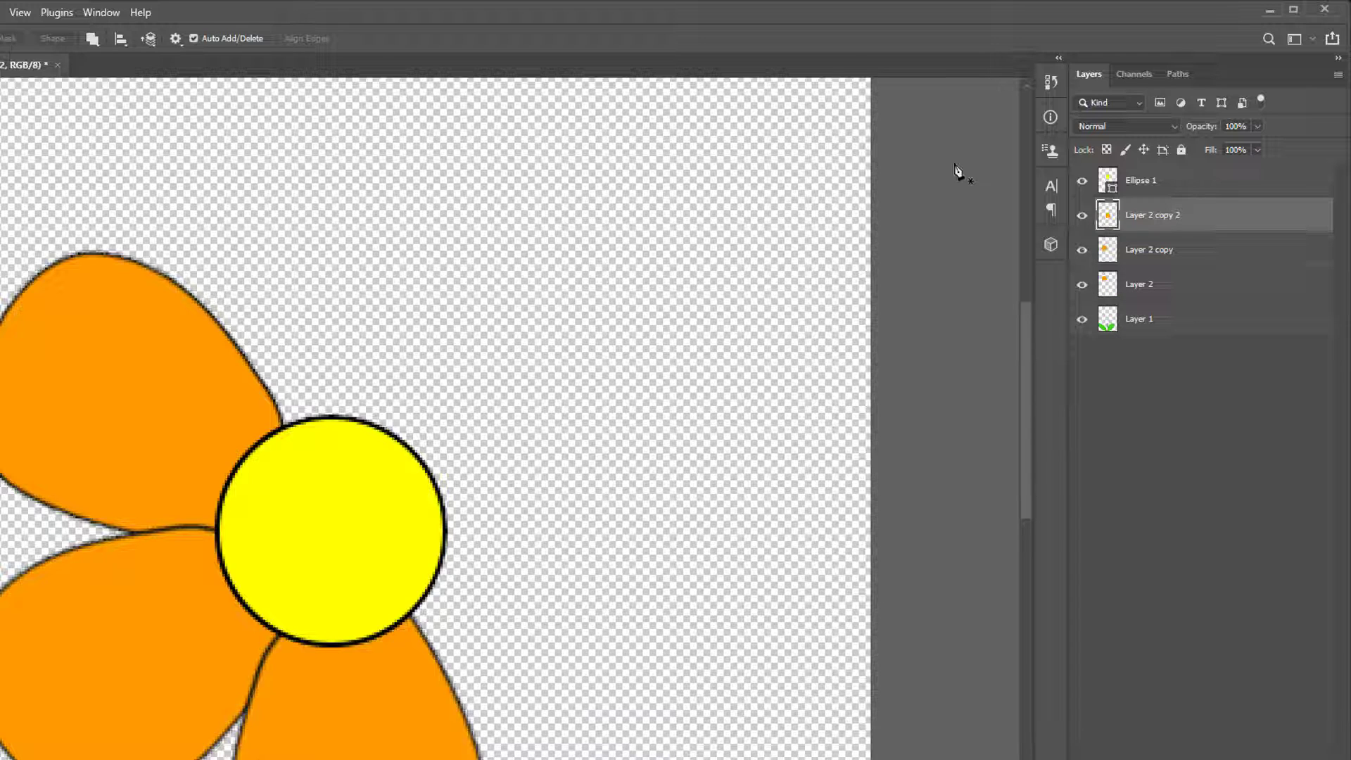
key(alt+ctrl+shift+t)
key(alt+ctrl+shift+t)
key(alt+ctrl+shift+t)
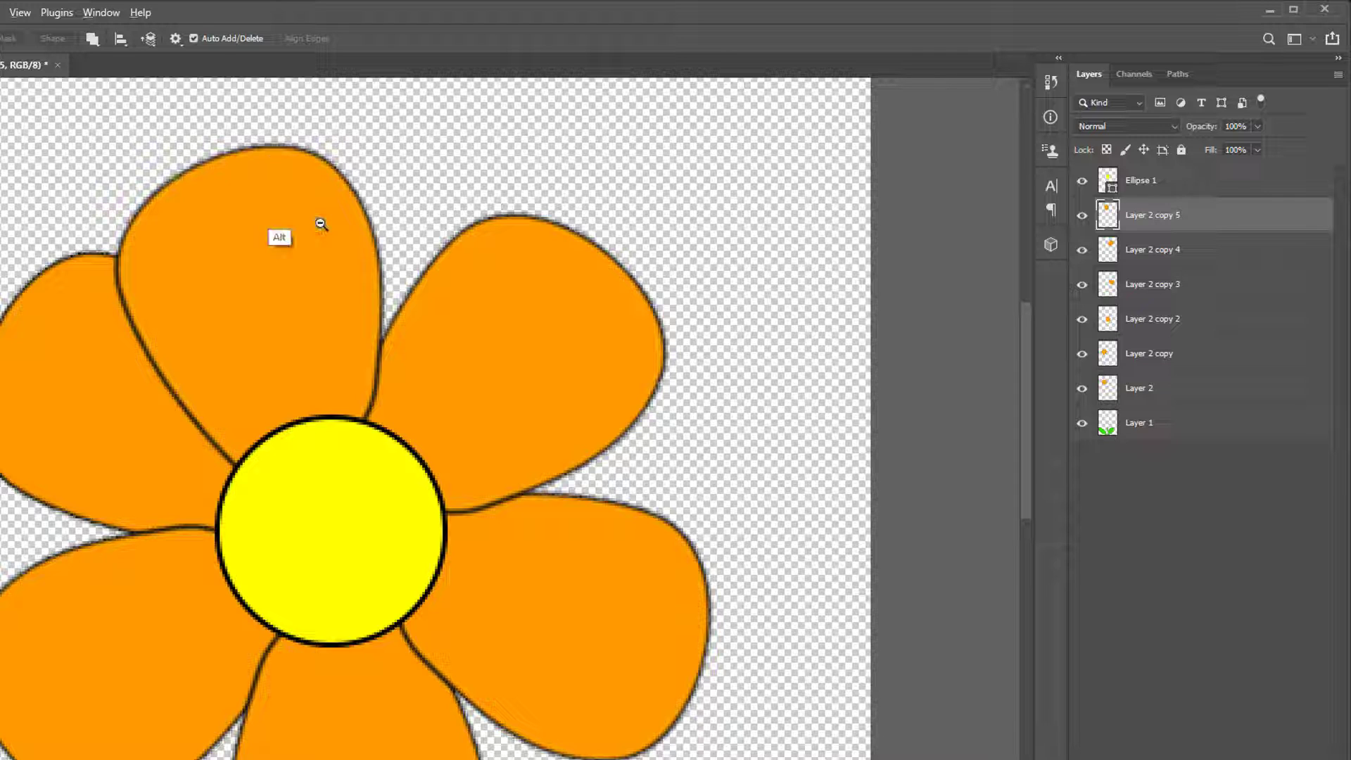
Paint small black dots across the yellow flower center with the Brush tool on a new top layer
scroll(368, 356, down, 1)
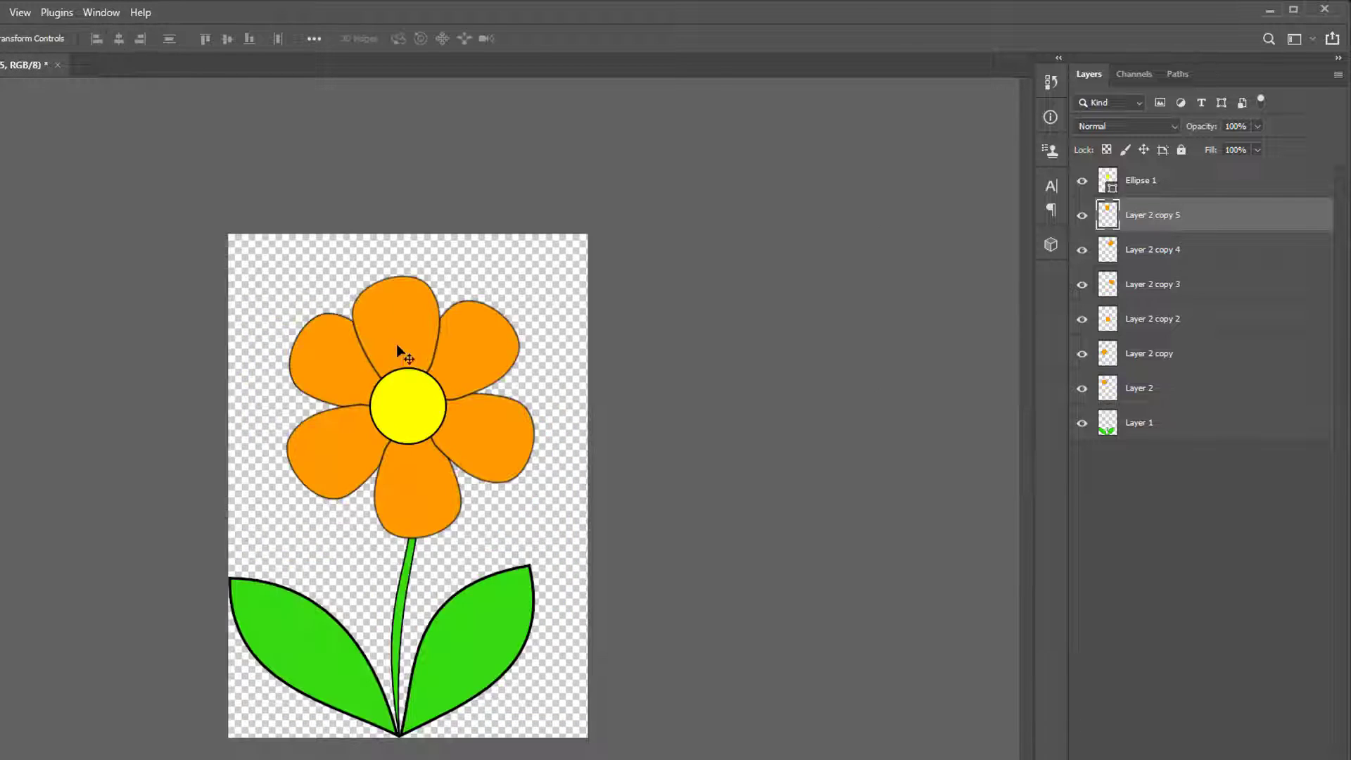
key(ctrl)
ctrl+click(428, 391)
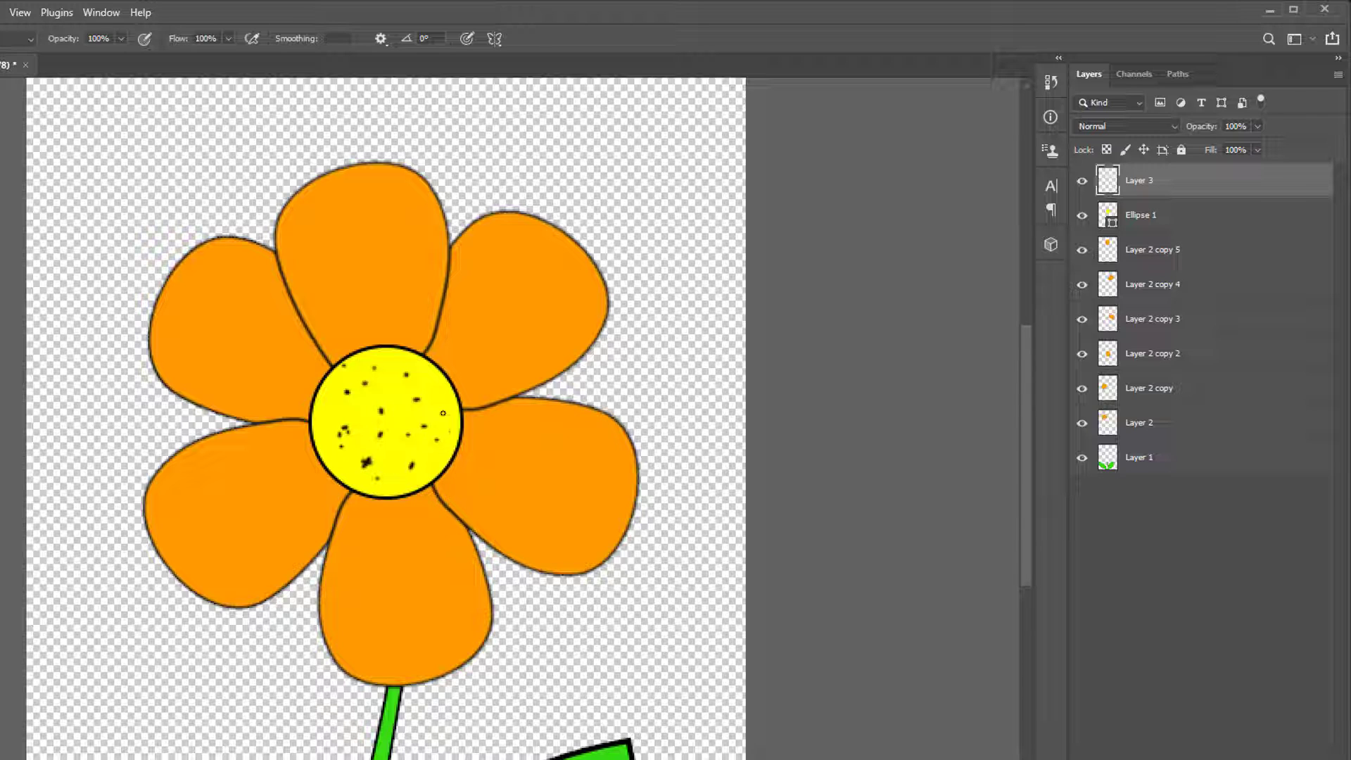
click(423, 374)
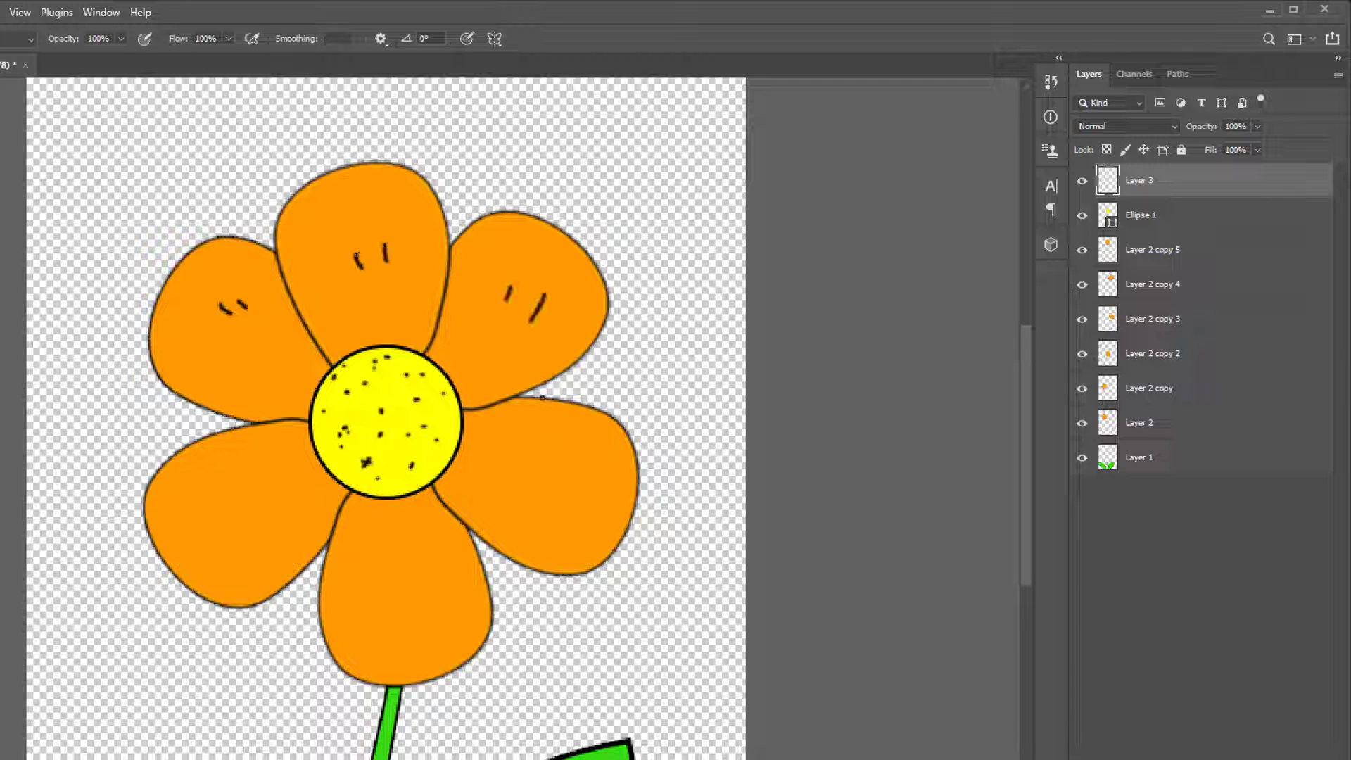
Paint pairs of short black accent lines on the lower right, bottom and lower left petals with the Brush tool
drag(369, 537, 372, 574)
drag(395, 550, 397, 584)
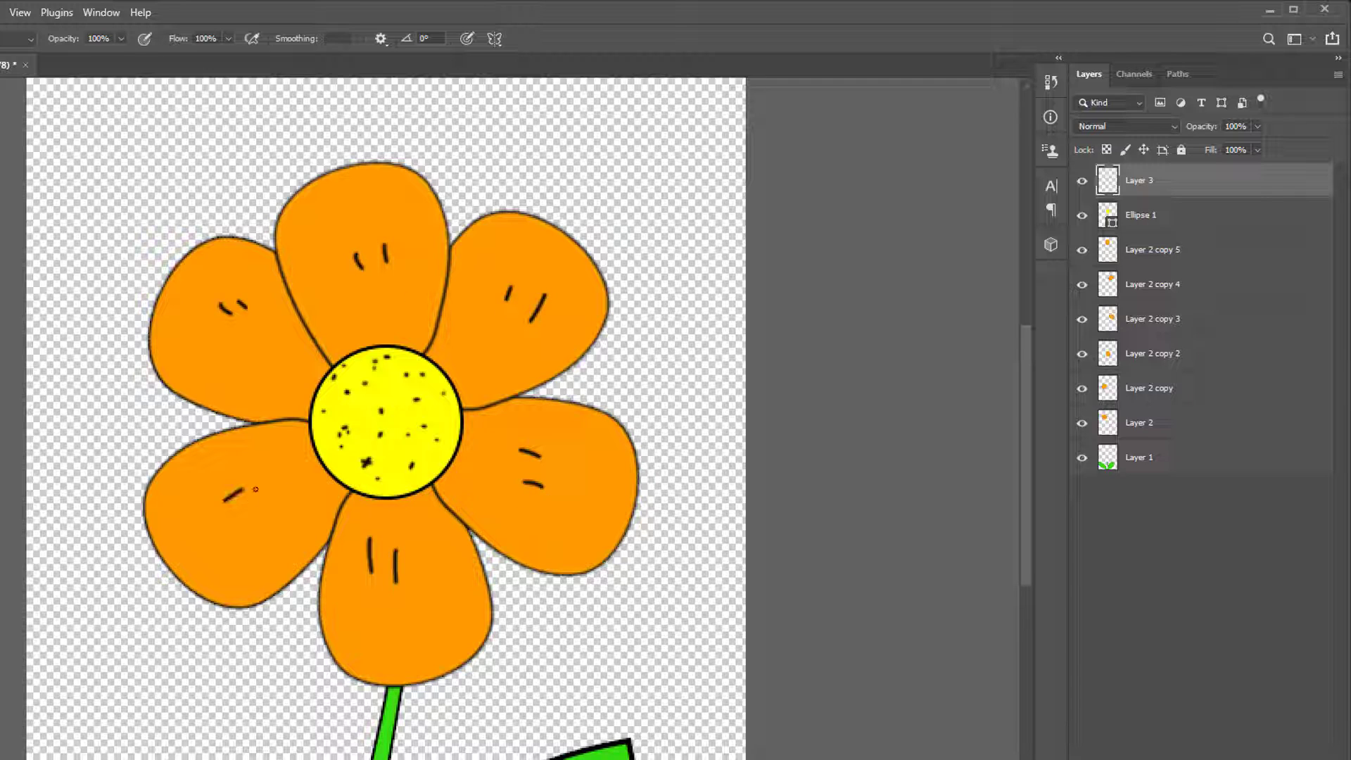
drag(256, 489, 251, 483)
drag(240, 523, 260, 506)
Lower the opacity of the layer holding the painted dots and petal lines to 17%
mouse_move(1211, 131)
mouse_down()
mouse_move(1176, 126)
mouse_move(1211, 131)
mouse_up()
alt+click(404, 435)
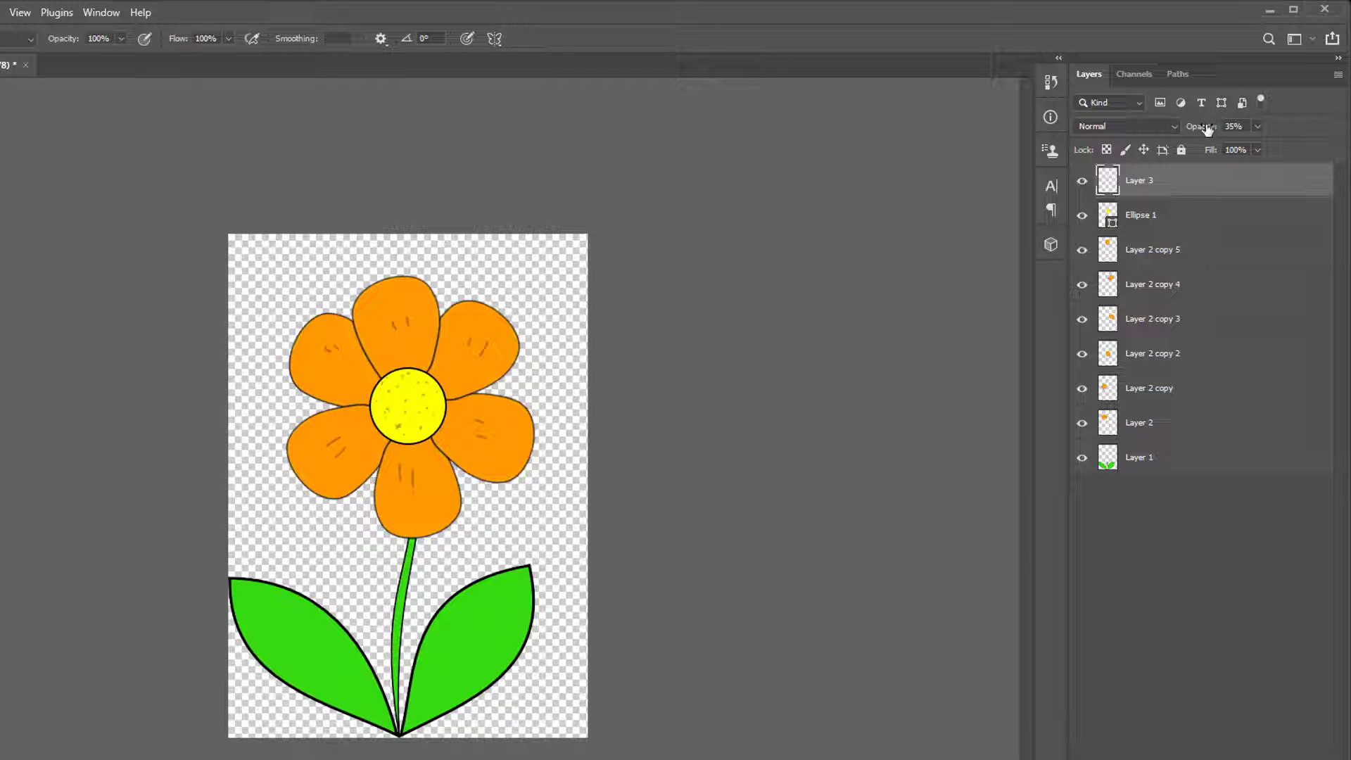
drag(1207, 128, 1204, 129)
ctrl+click(451, 406)
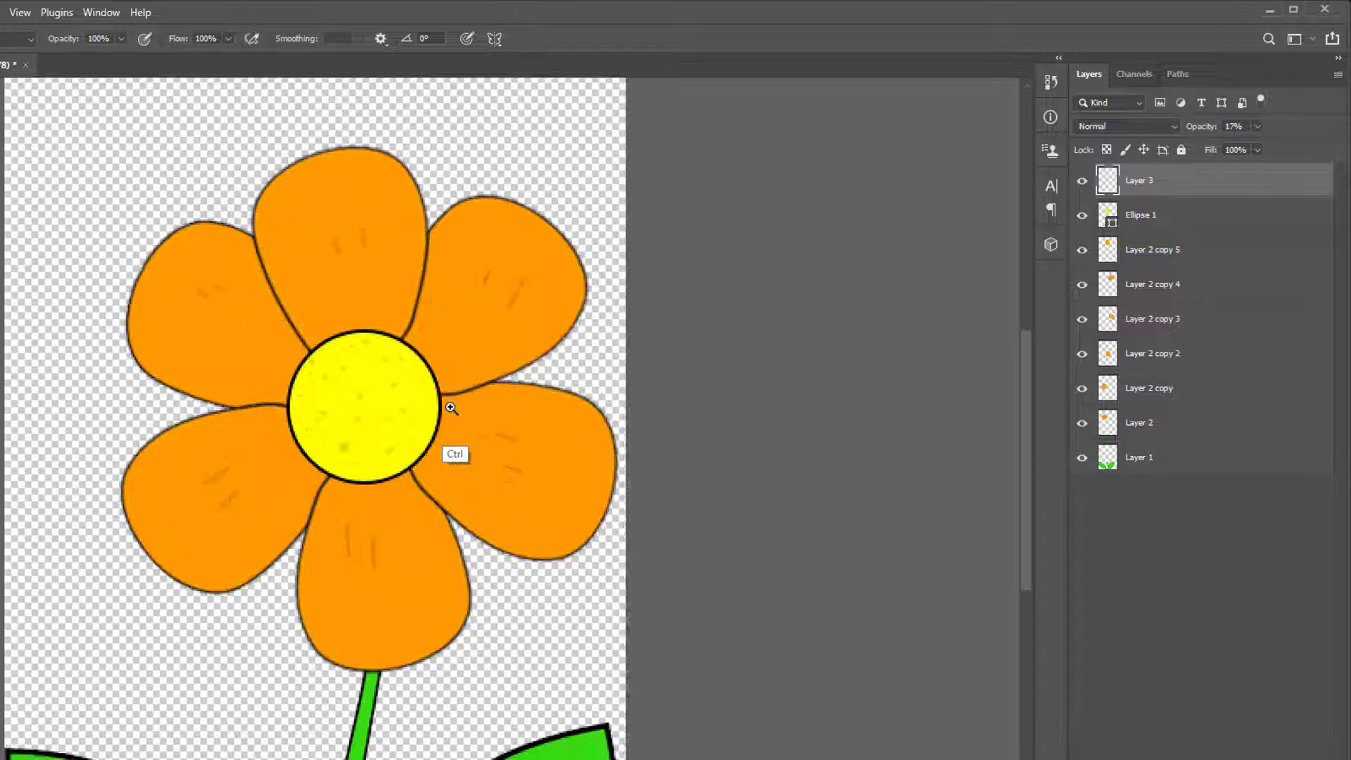
alt+click(448, 418)
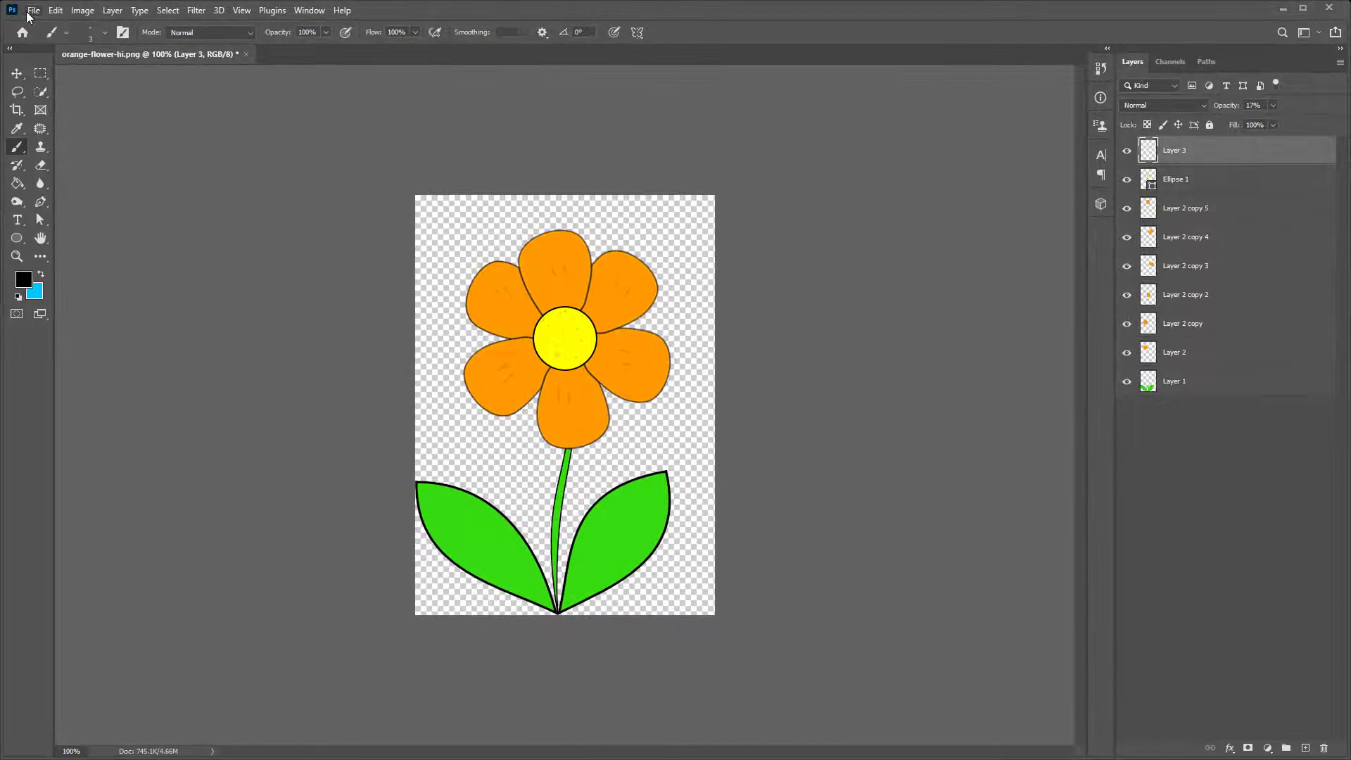
Save a copy of the flower to the Desktop in PNG format under the file name "orange flower"
click(33, 10)
click(60, 179)
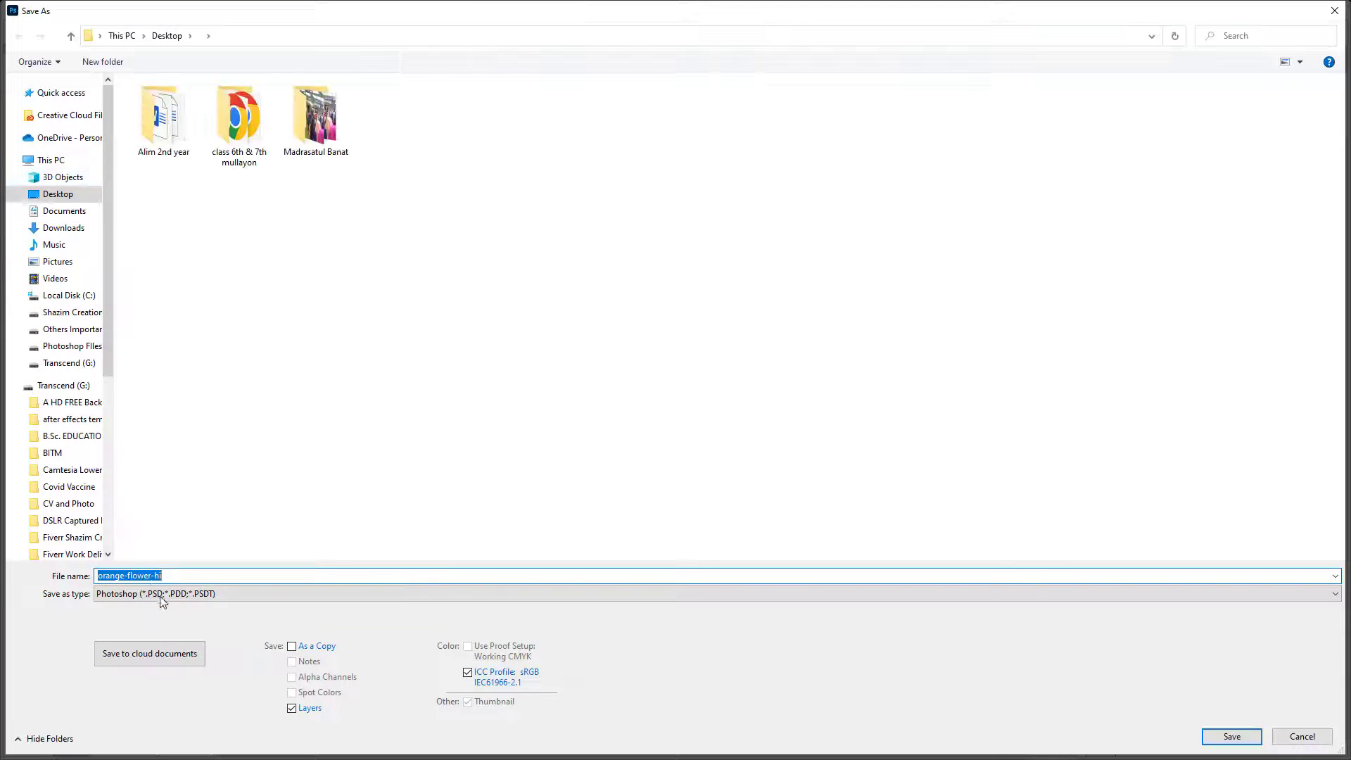
click(160, 593)
click(148, 537)
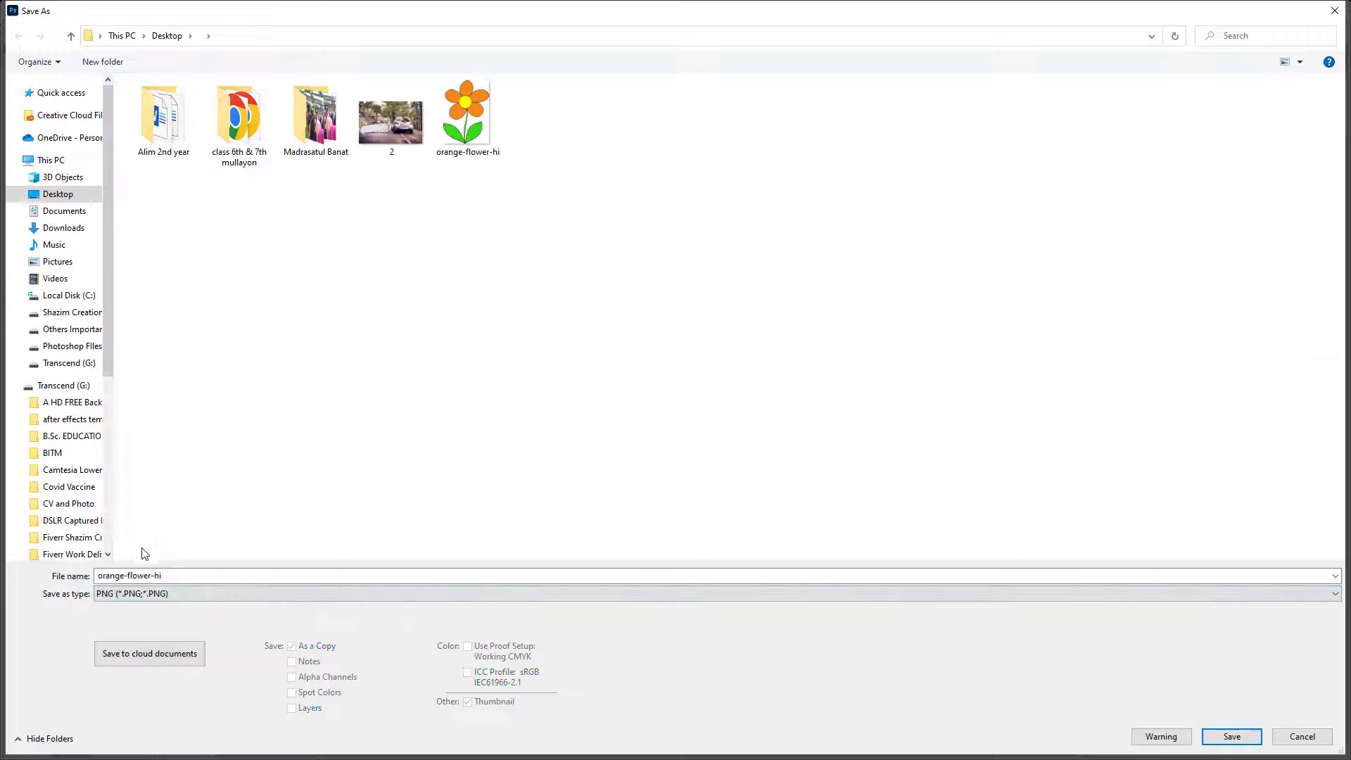
click(150, 574)
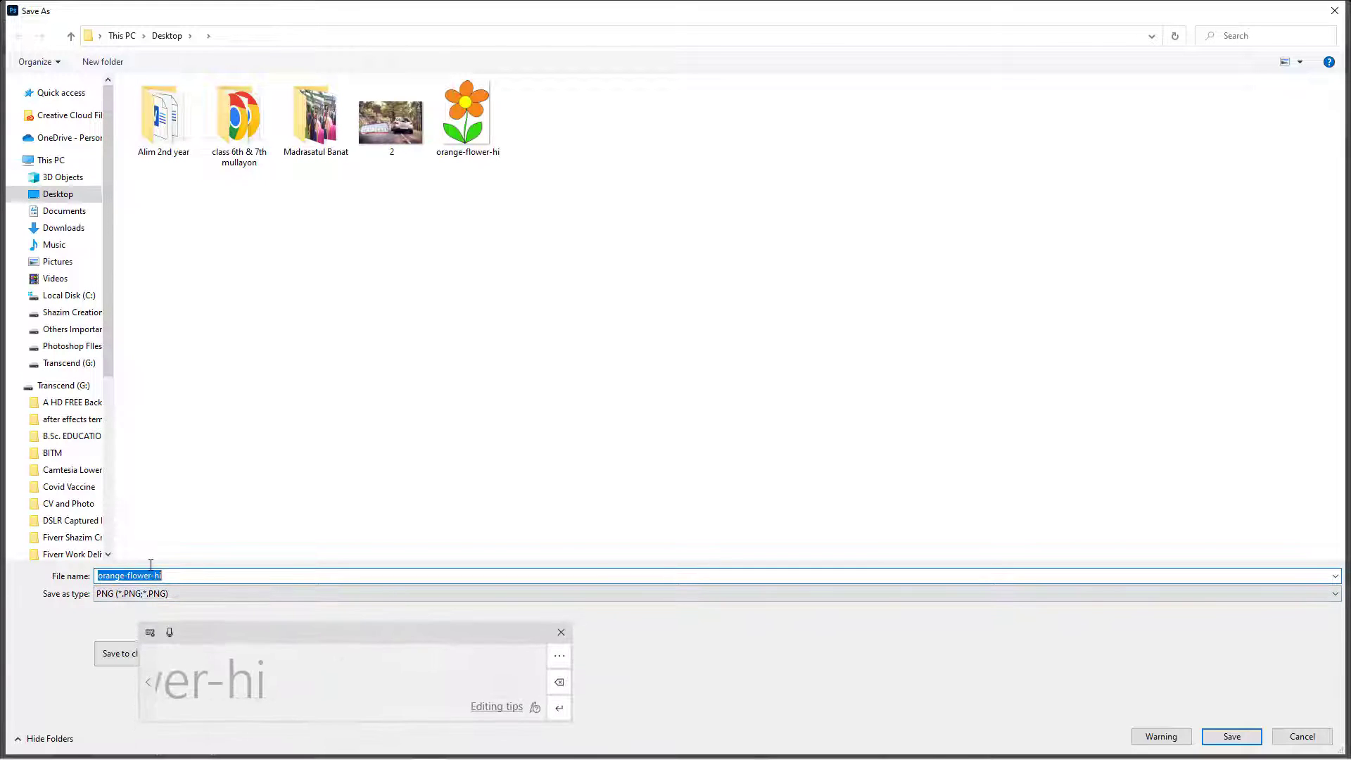
text(orange flower)
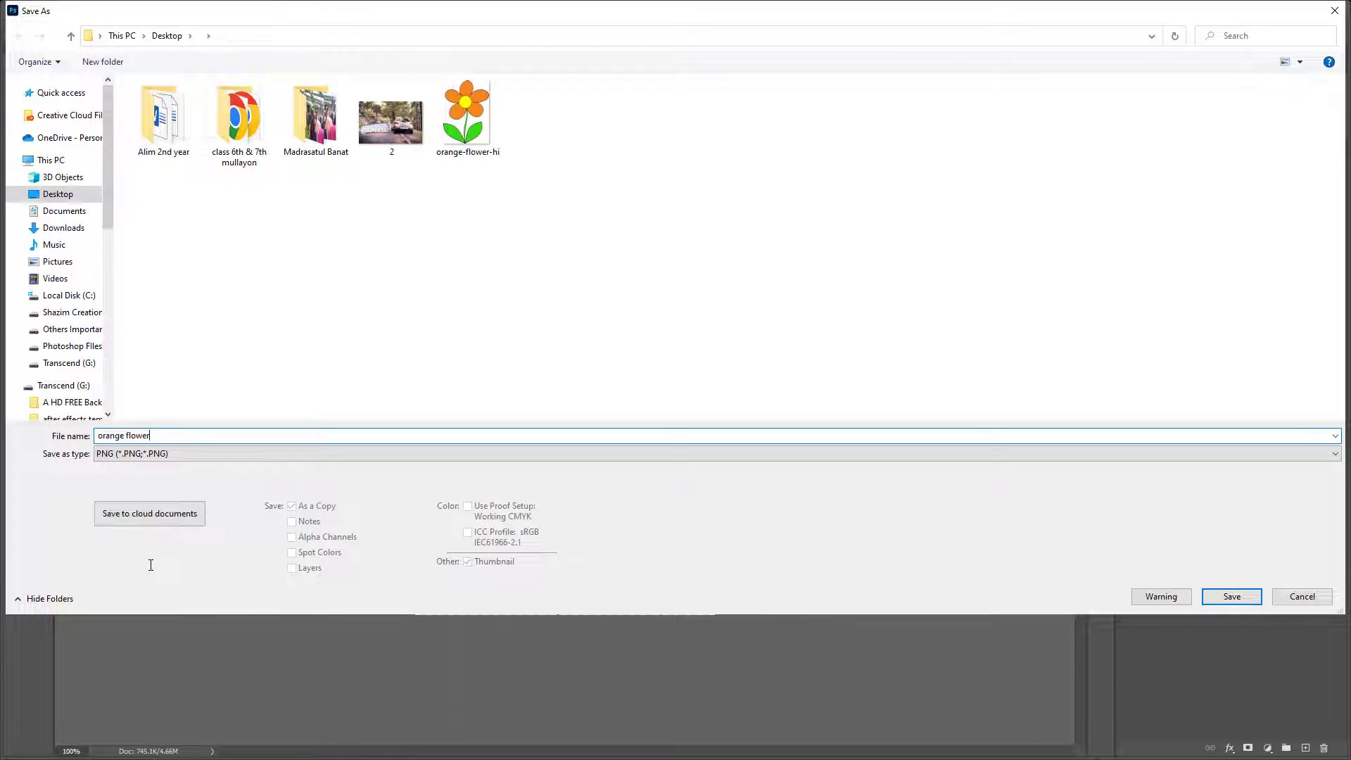
drag(465, 432, 28, 436)
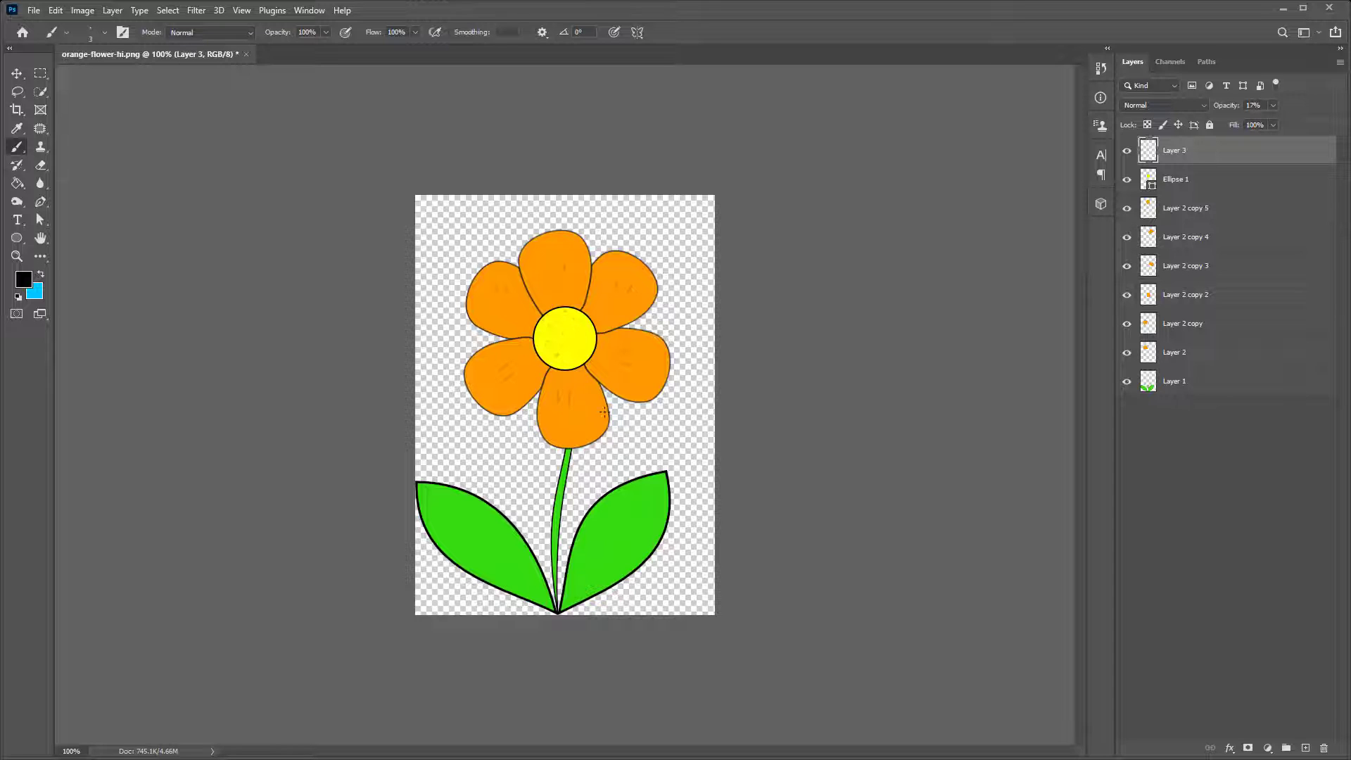